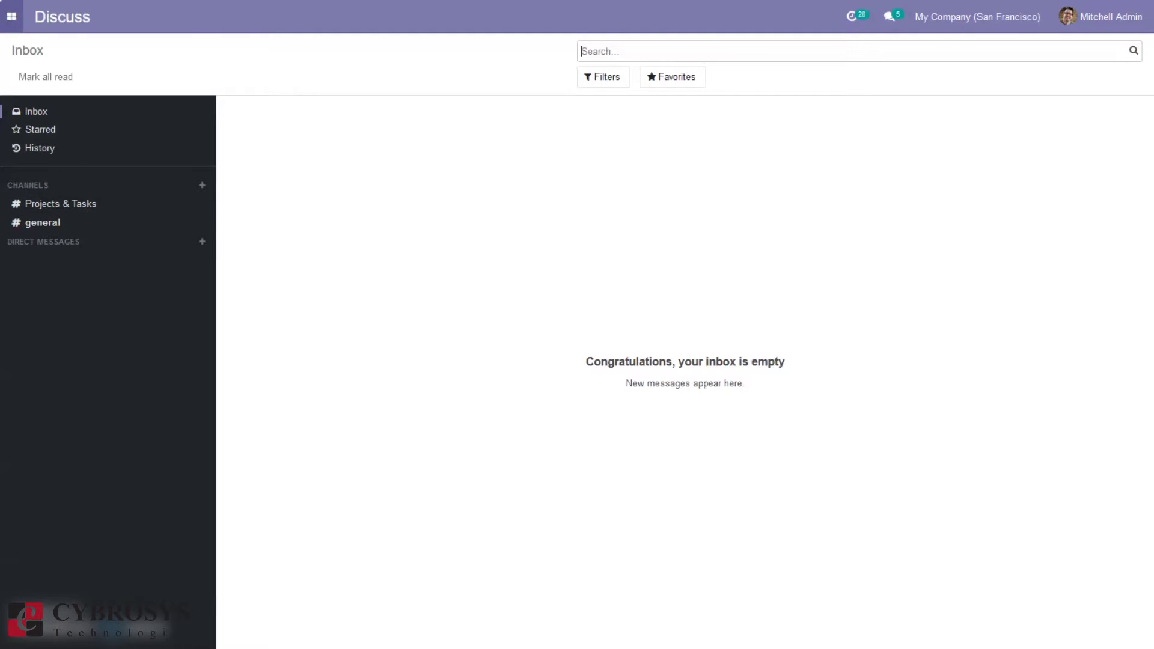
- Open the Manufacturing app's settings and examine the Work Orders option under Operations
click(11, 16)
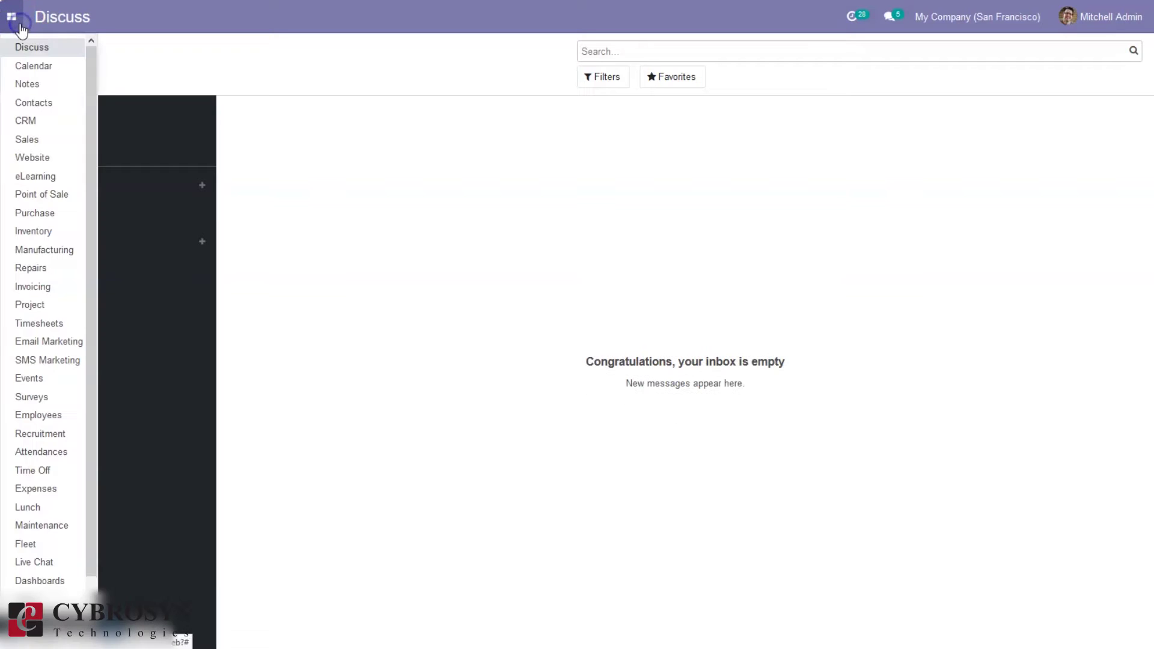
click(73, 250)
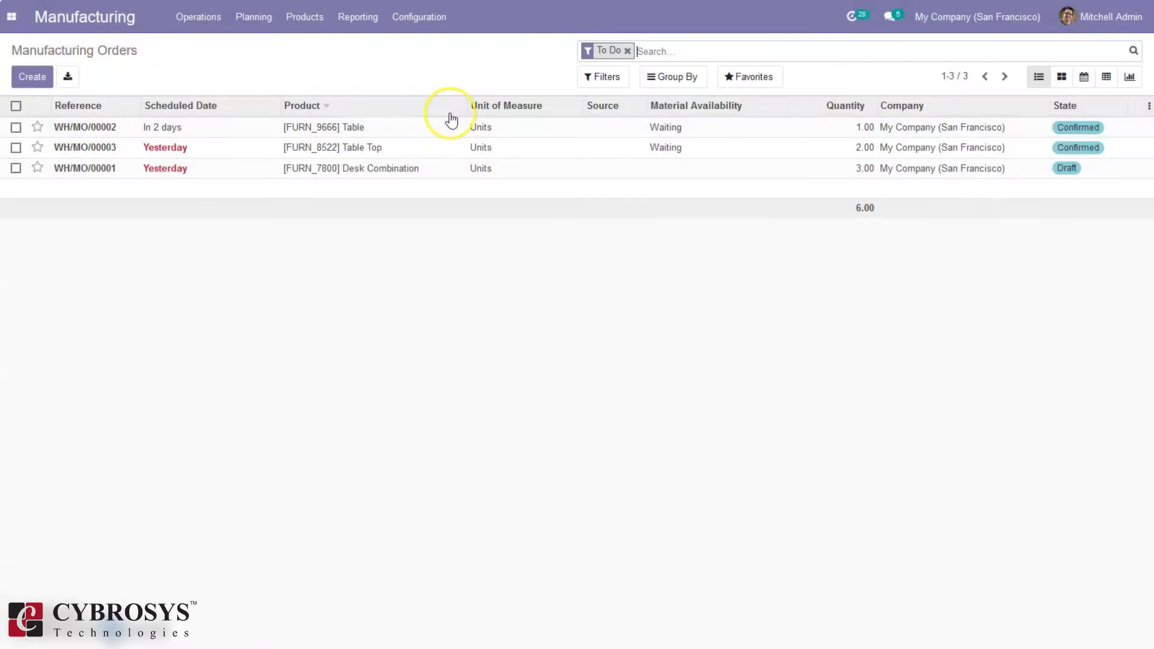
click(407, 16)
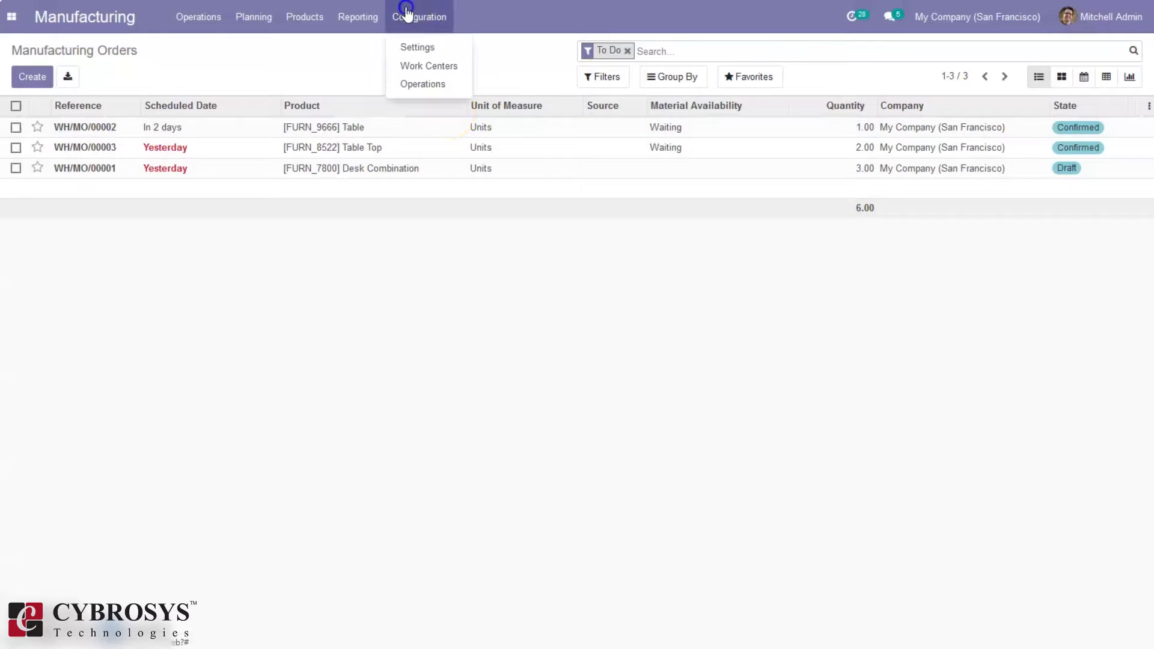
click(419, 48)
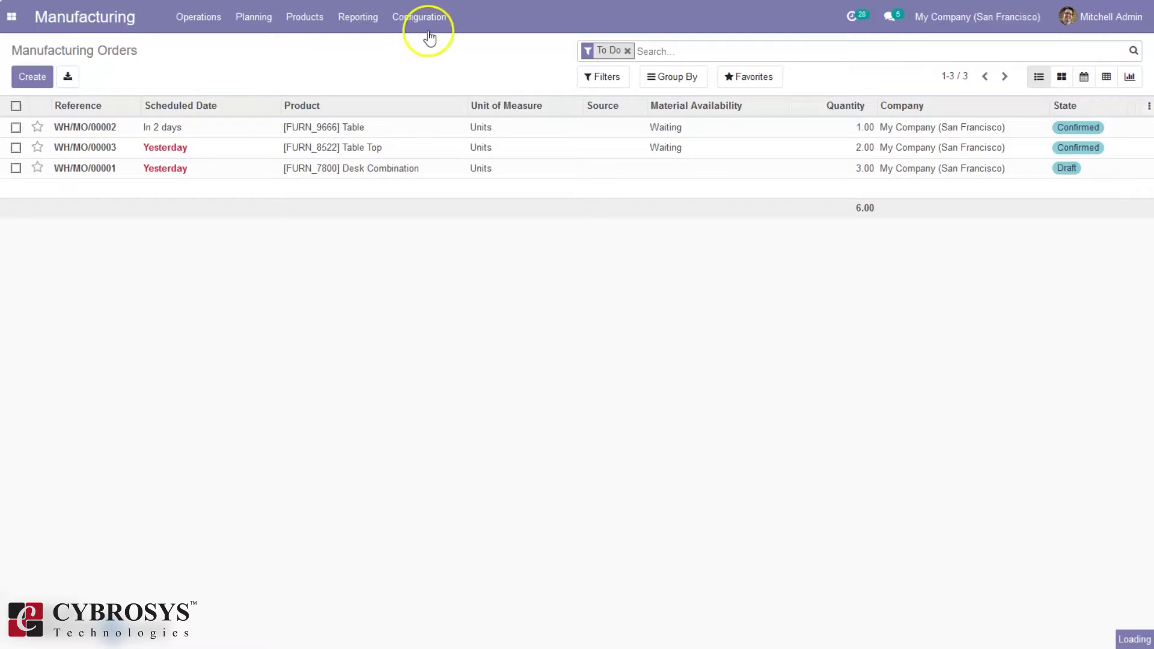
click(429, 22)
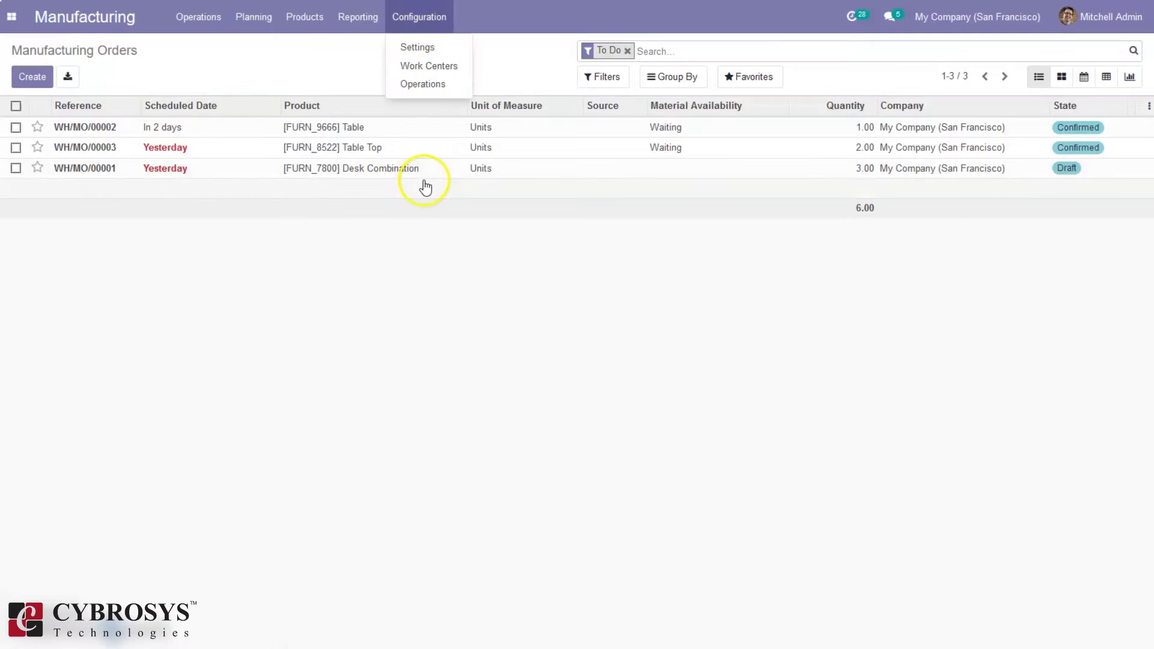
click(432, 46)
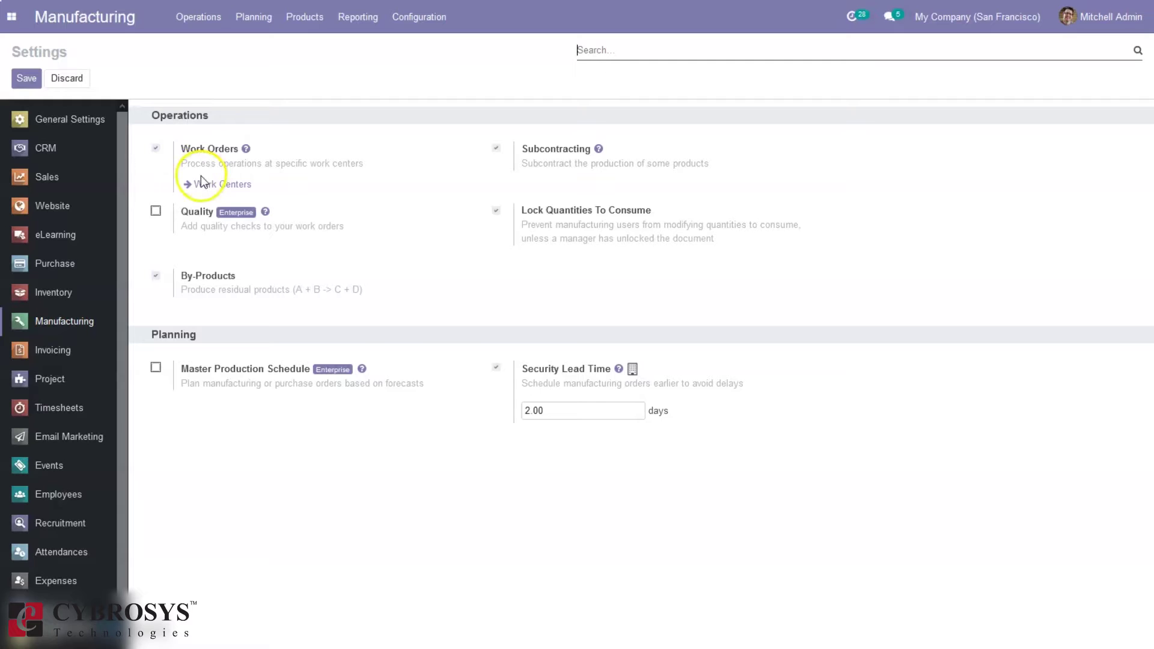
mouse_move(201, 176)
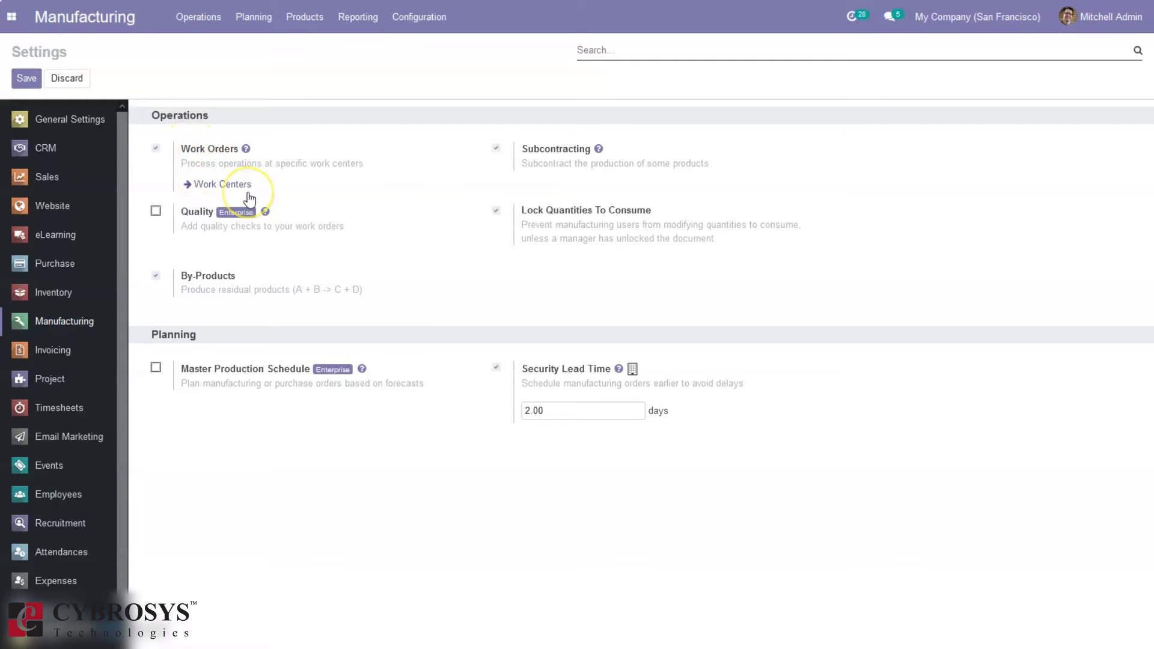
mouse_move(247, 195)
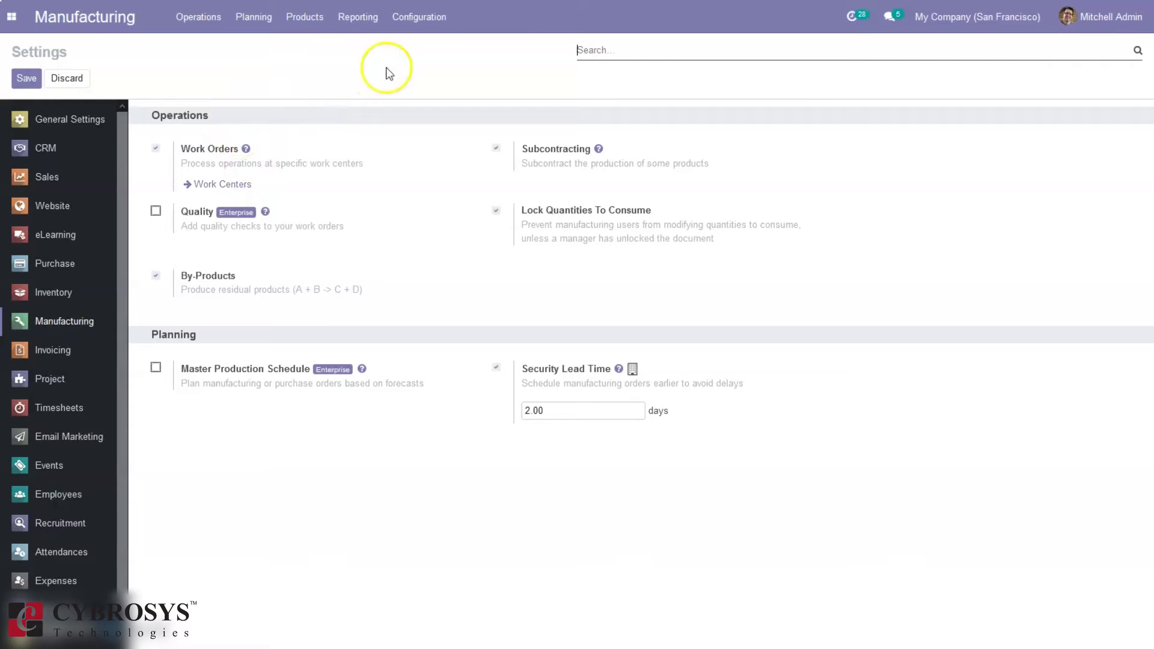
- Create a new work center in the Manufacturing configuration and name it Drill Station 2
click(424, 27)
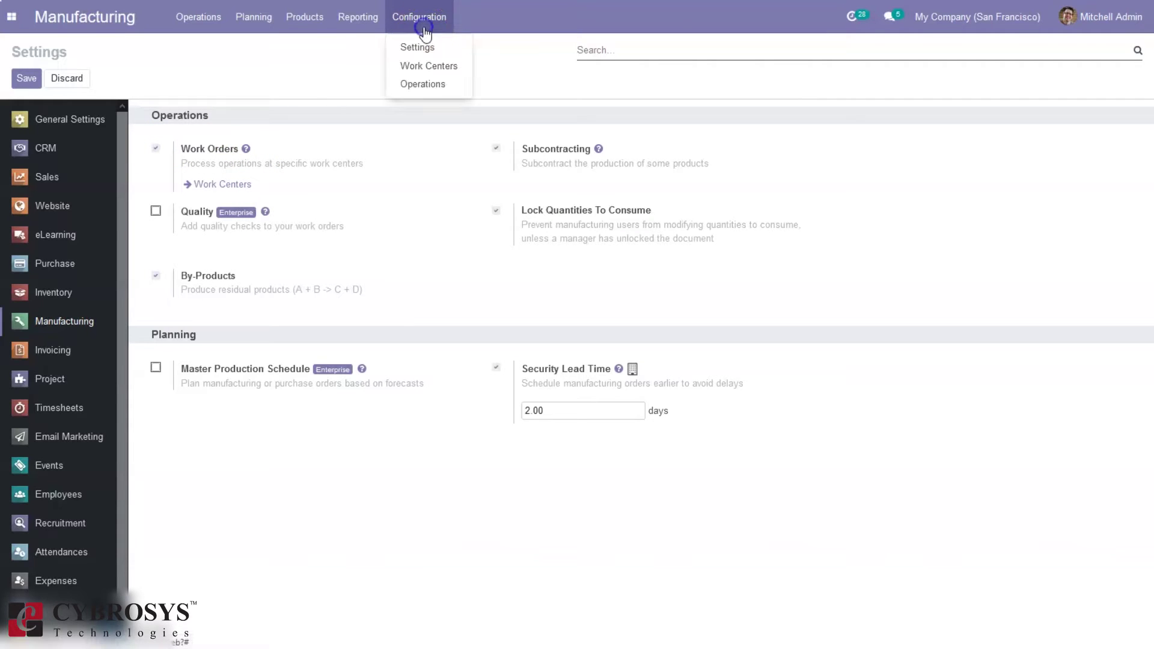
click(432, 68)
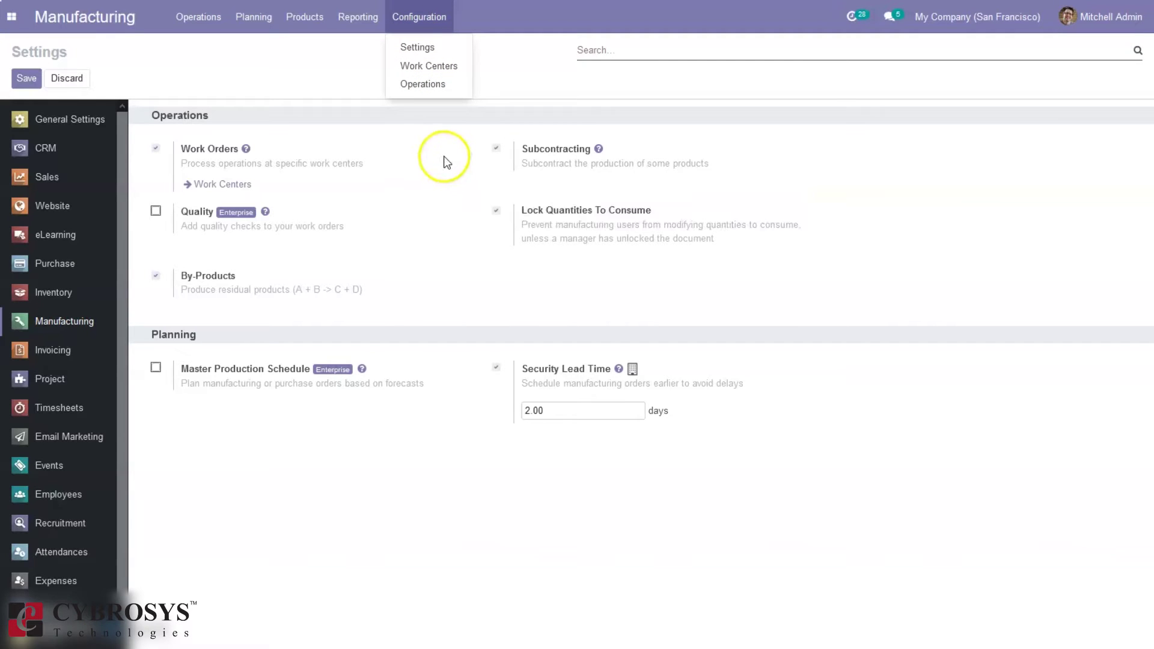
click(423, 67)
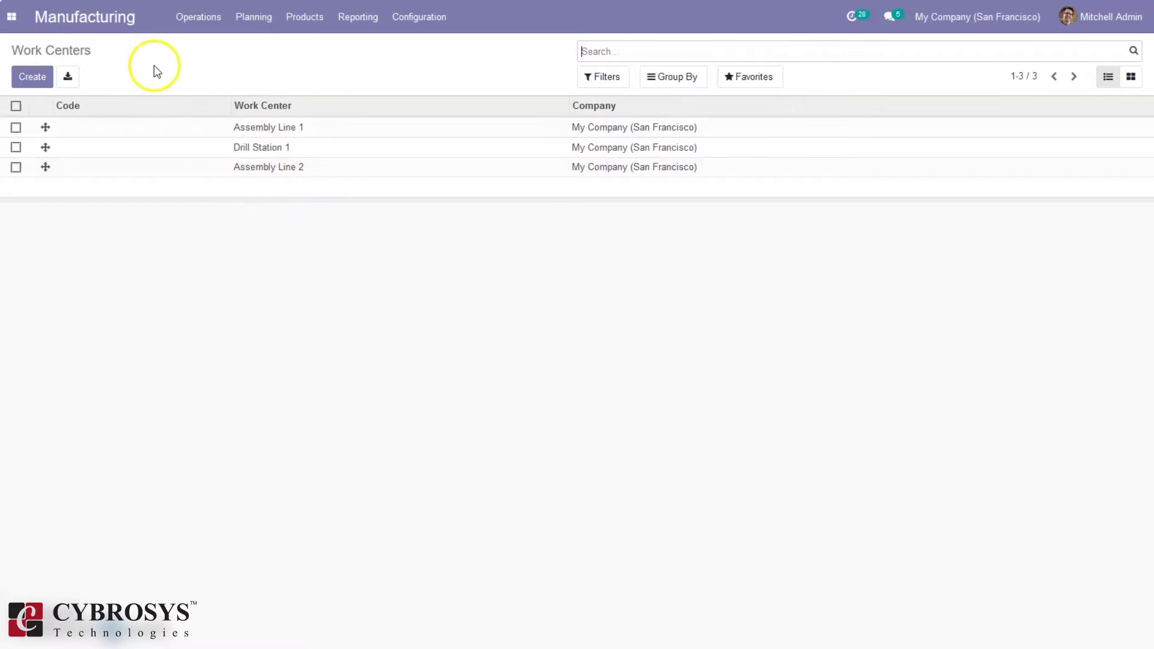
click(34, 77)
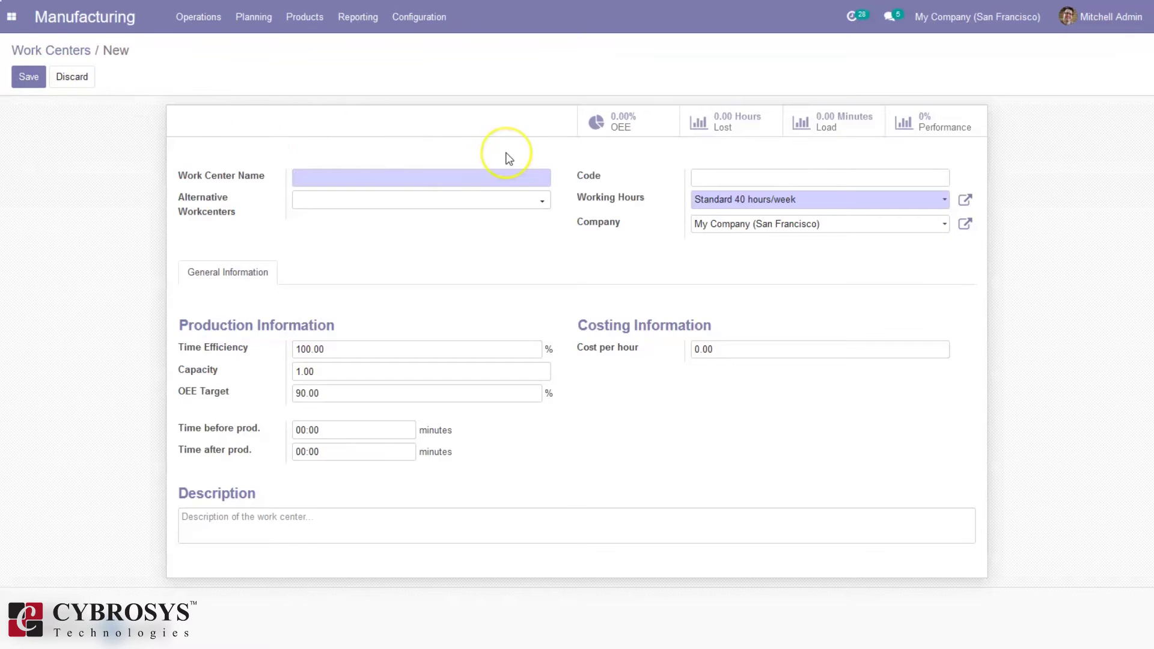
text(Drill Station 2)
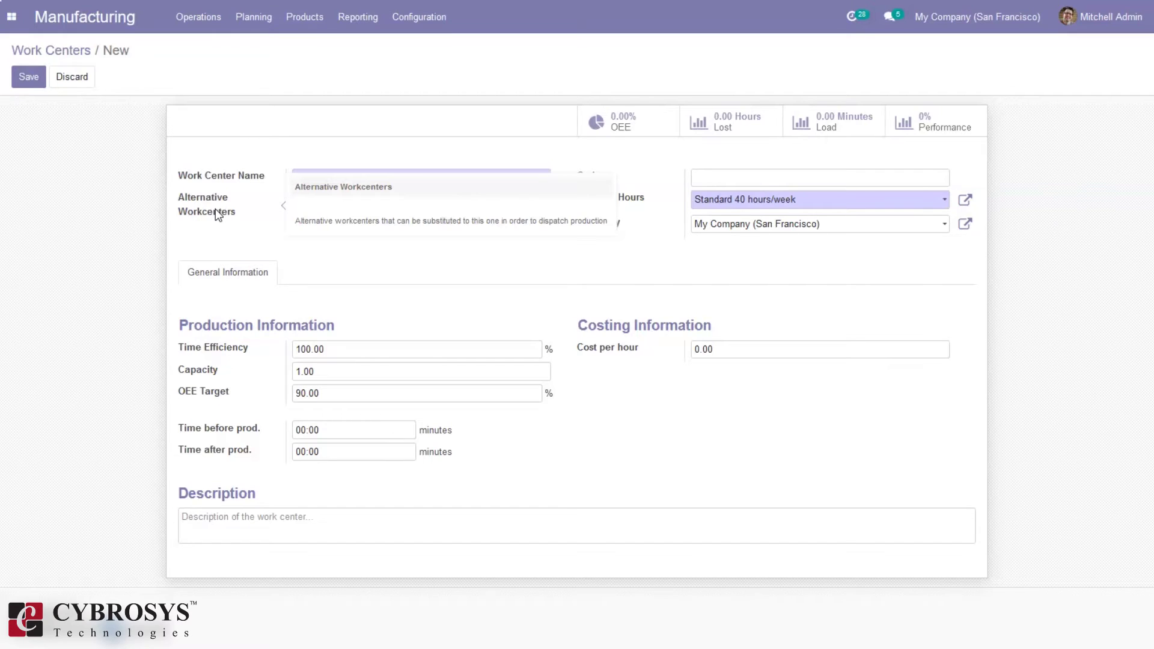
- Assign Drill Station 1 as the alternative workcenter of the new work center
click(349, 200)
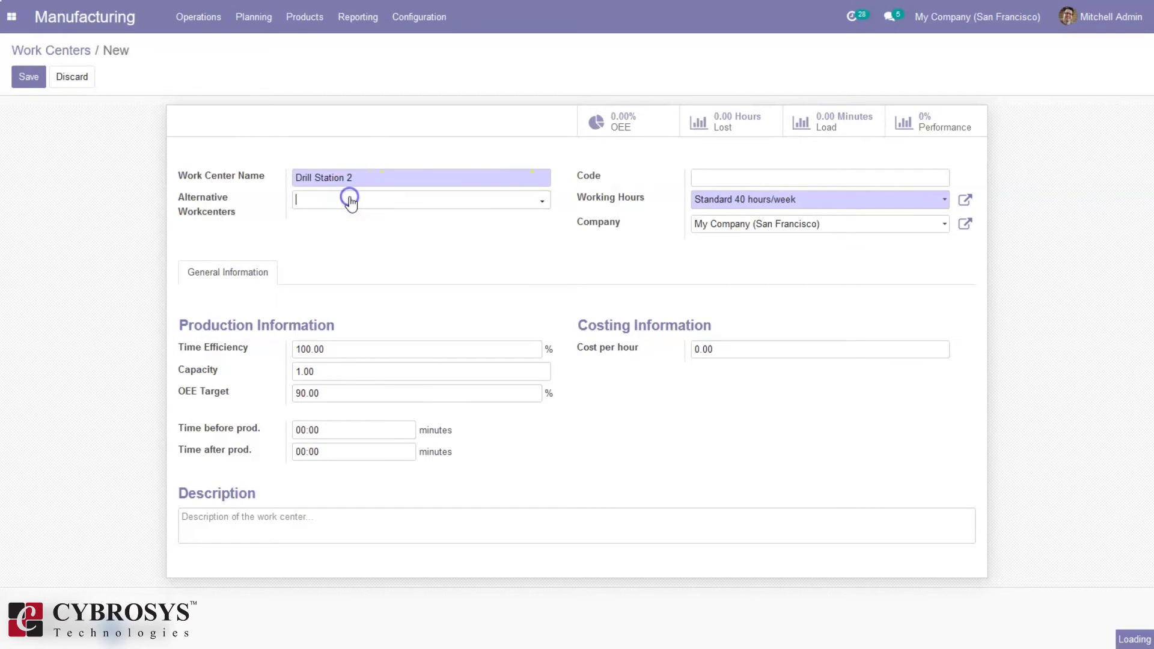
click(351, 202)
click(351, 201)
click(351, 202)
click(351, 202)
click(350, 198)
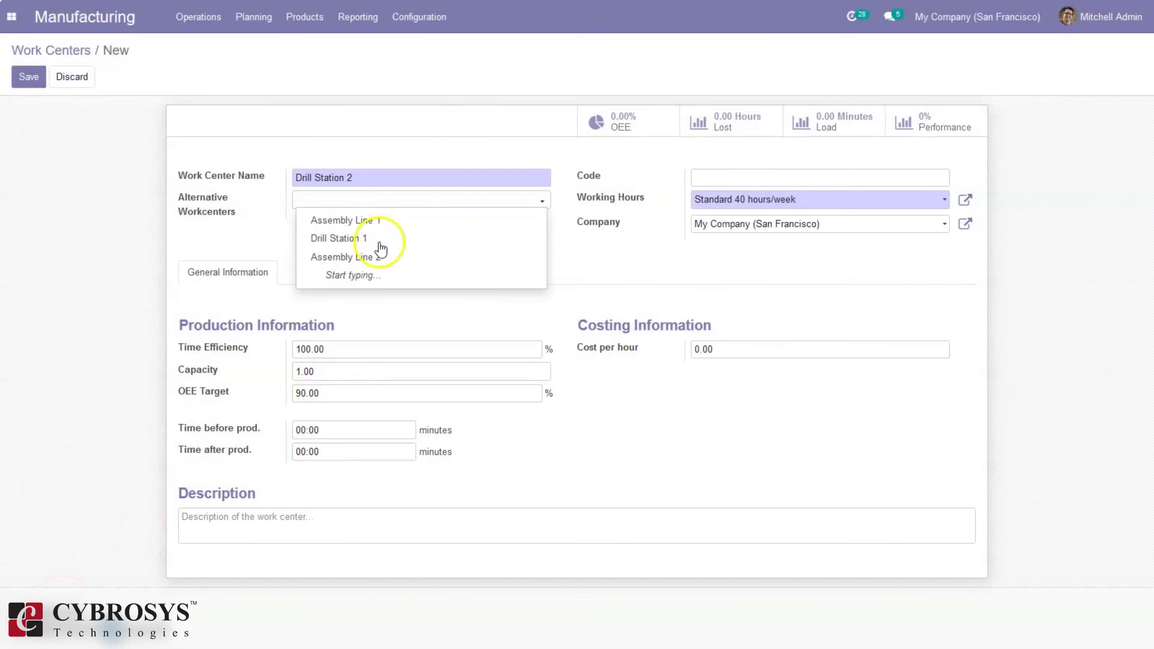
click(338, 239)
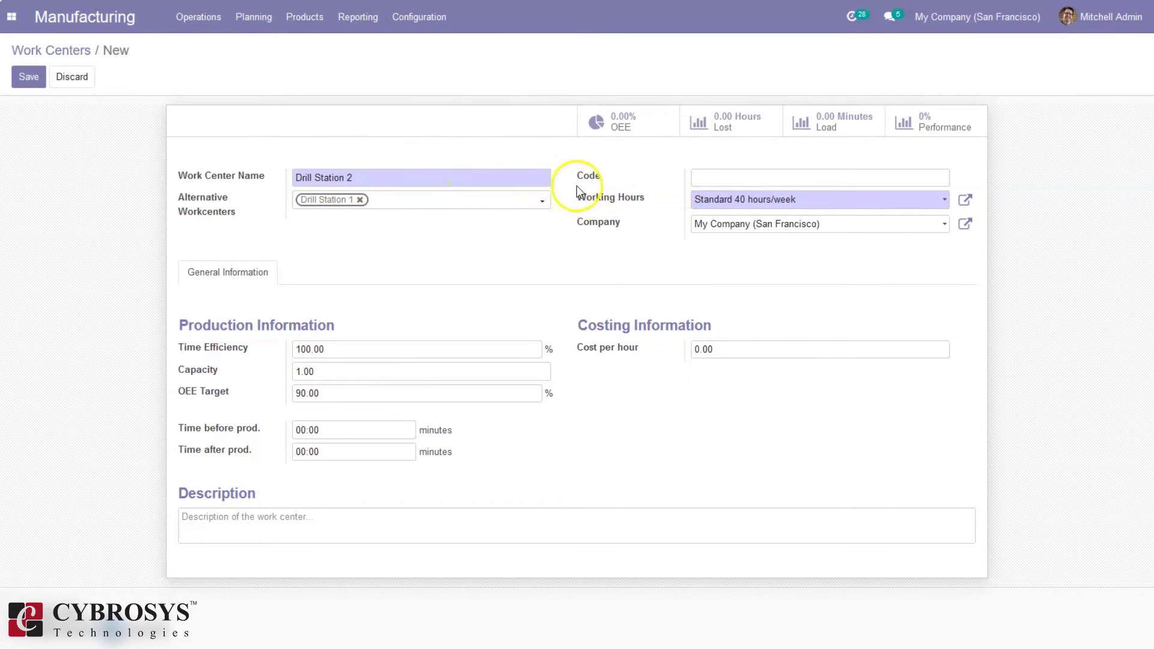
- Examine the Standard 40 hours/week working hours schedule and close it without changes
mouse_move(608, 198)
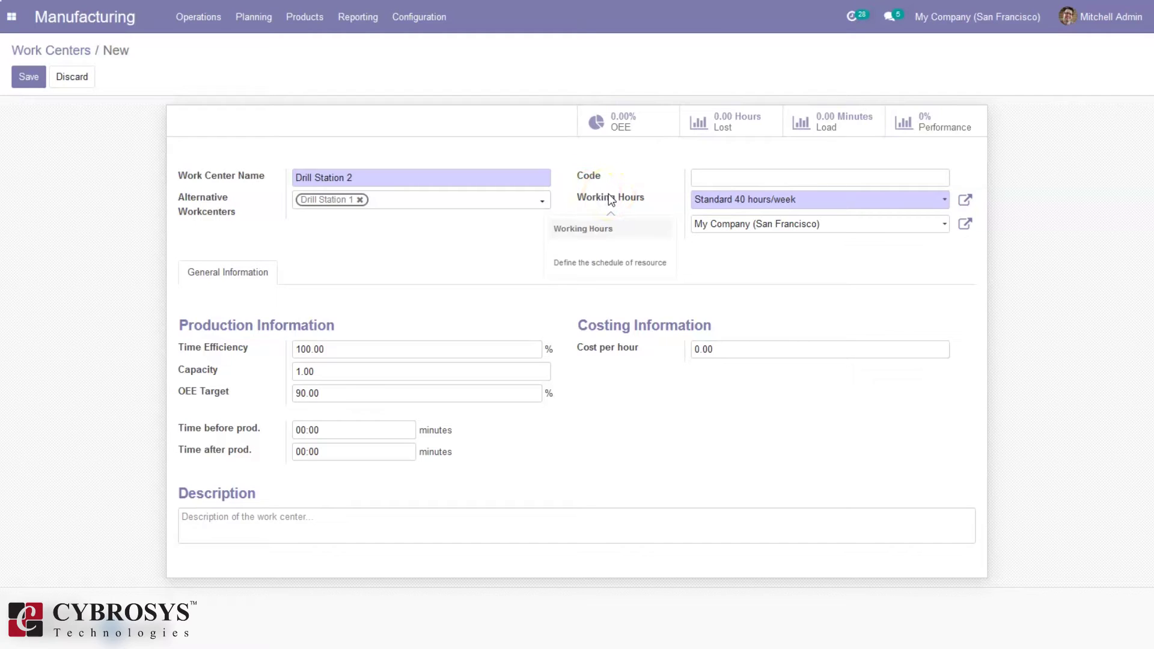
click(965, 207)
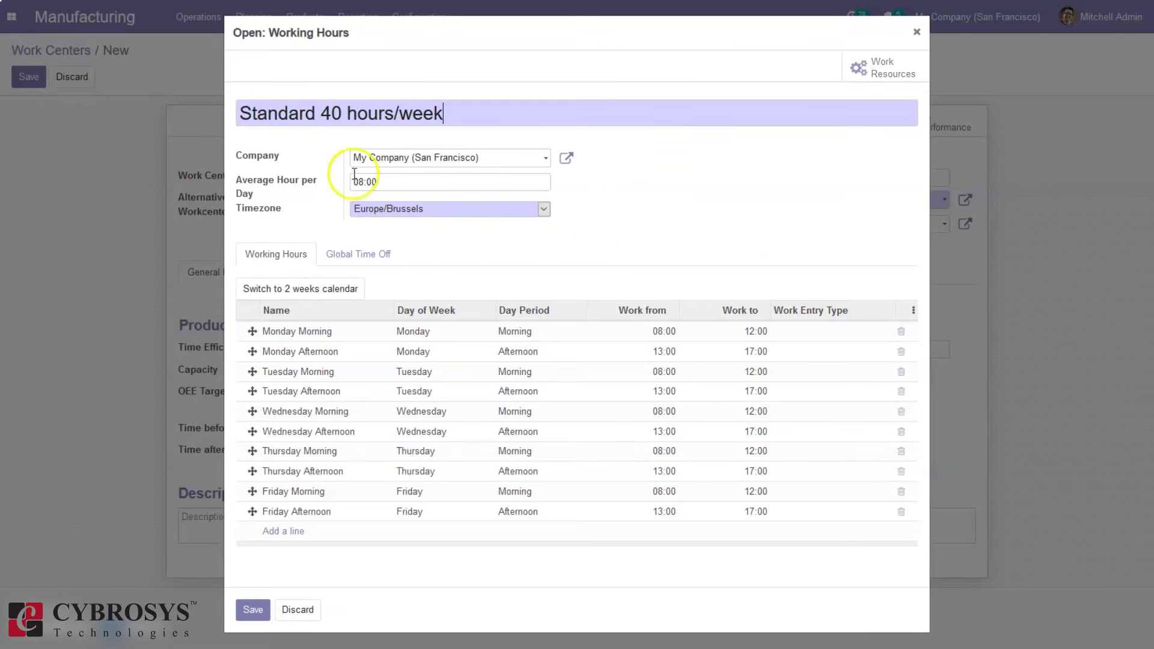
click(917, 33)
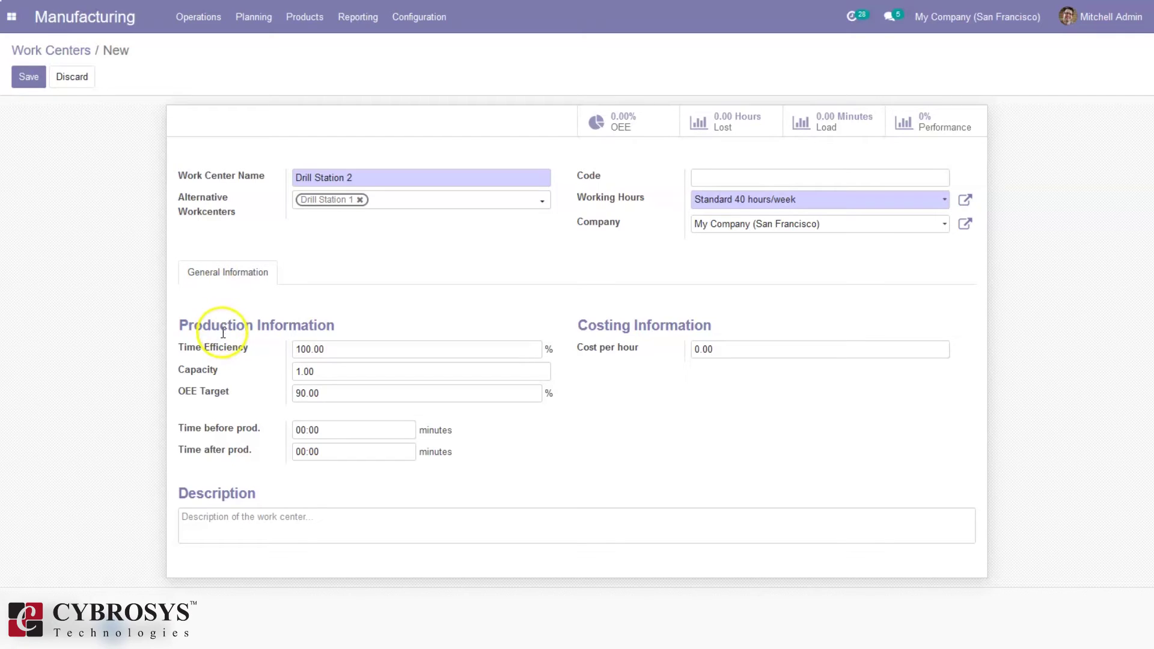
- Set the new work center's cost per hour to 50 in the costing information
mouse_move(194, 391)
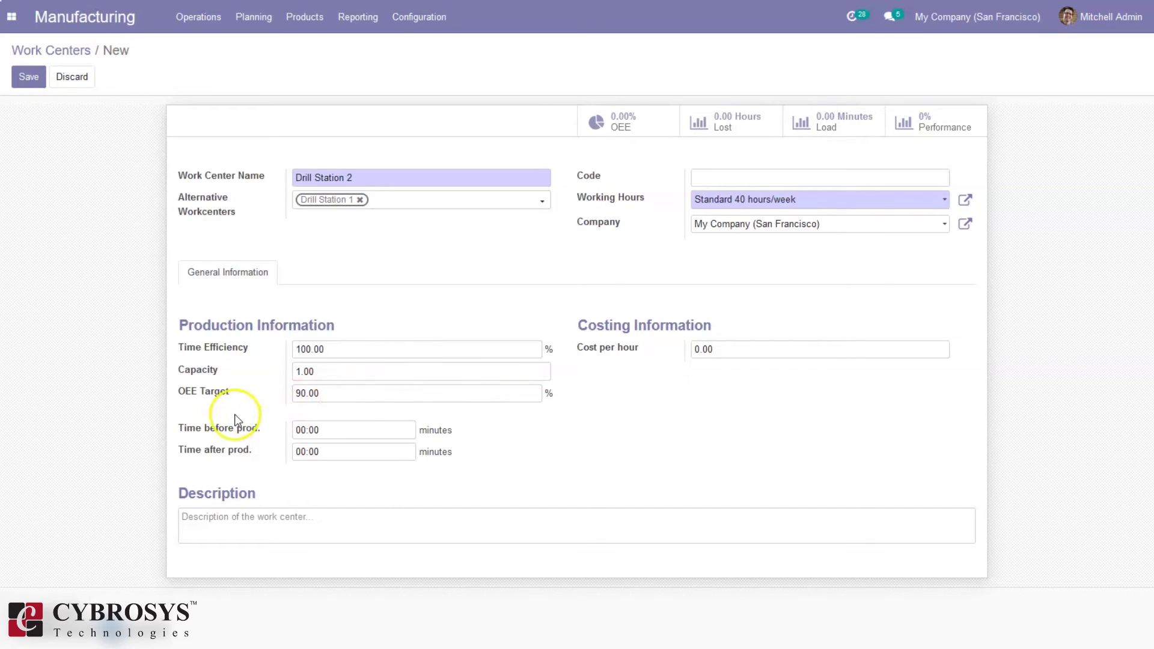
mouse_move(209, 436)
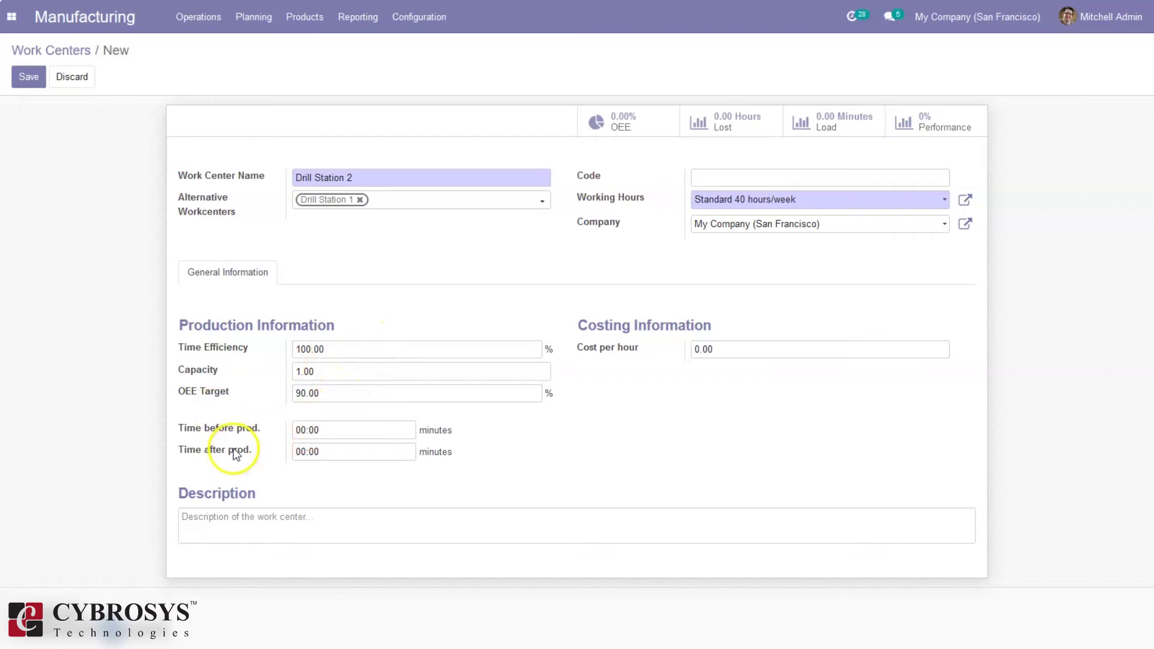
mouse_move(231, 452)
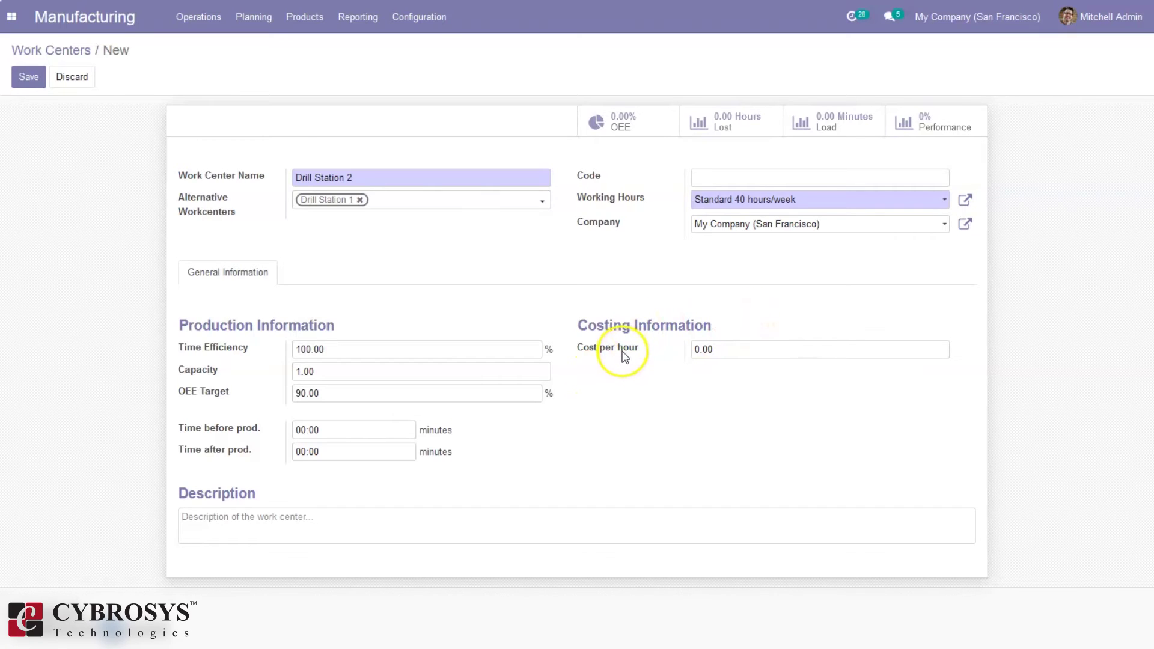
mouse_move(625, 355)
click(699, 349)
key(BackSpace)
key(BackSpace)
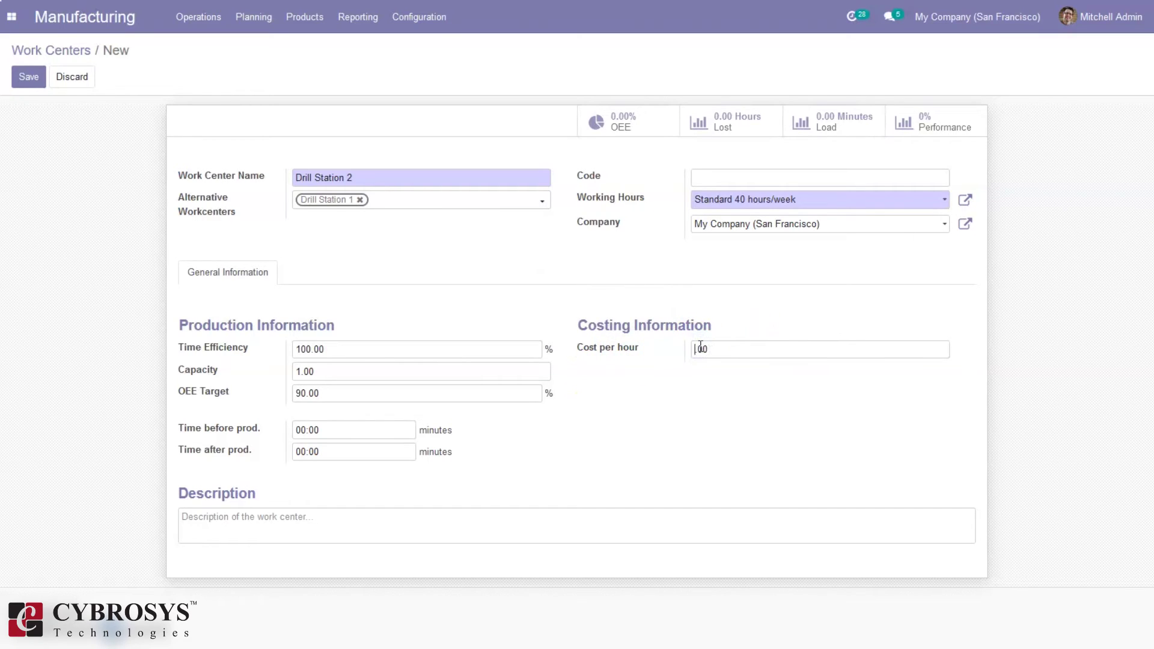
text(50)
click(684, 354)
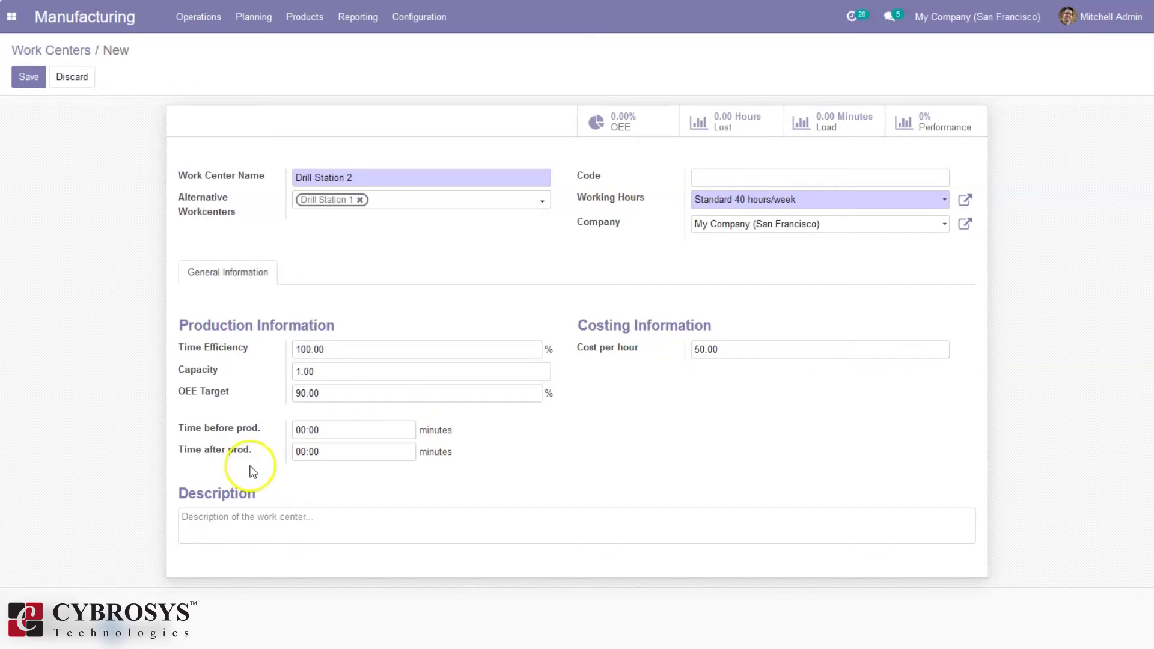
- Save the new work center with its description left blank
click(231, 522)
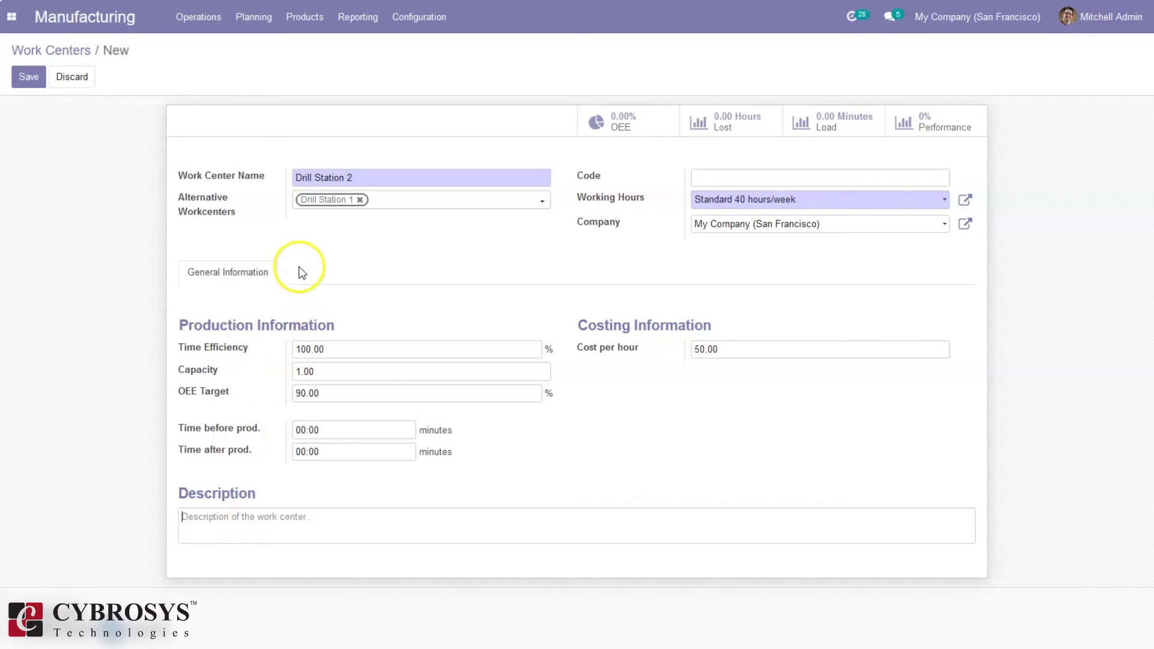
click(360, 233)
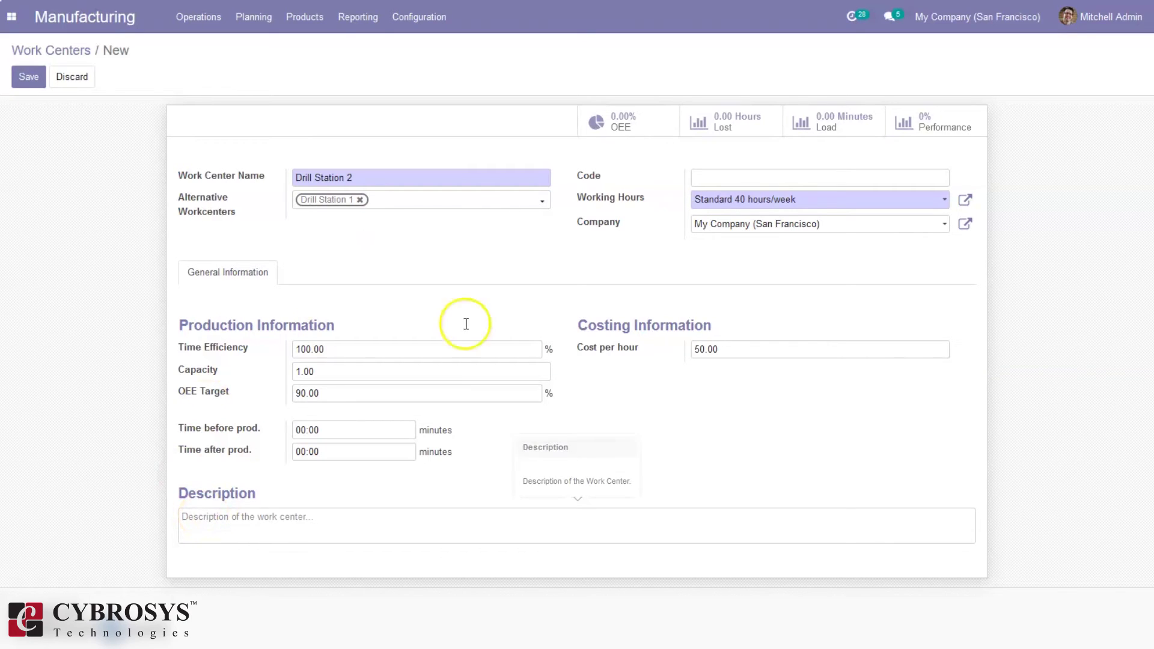
click(23, 78)
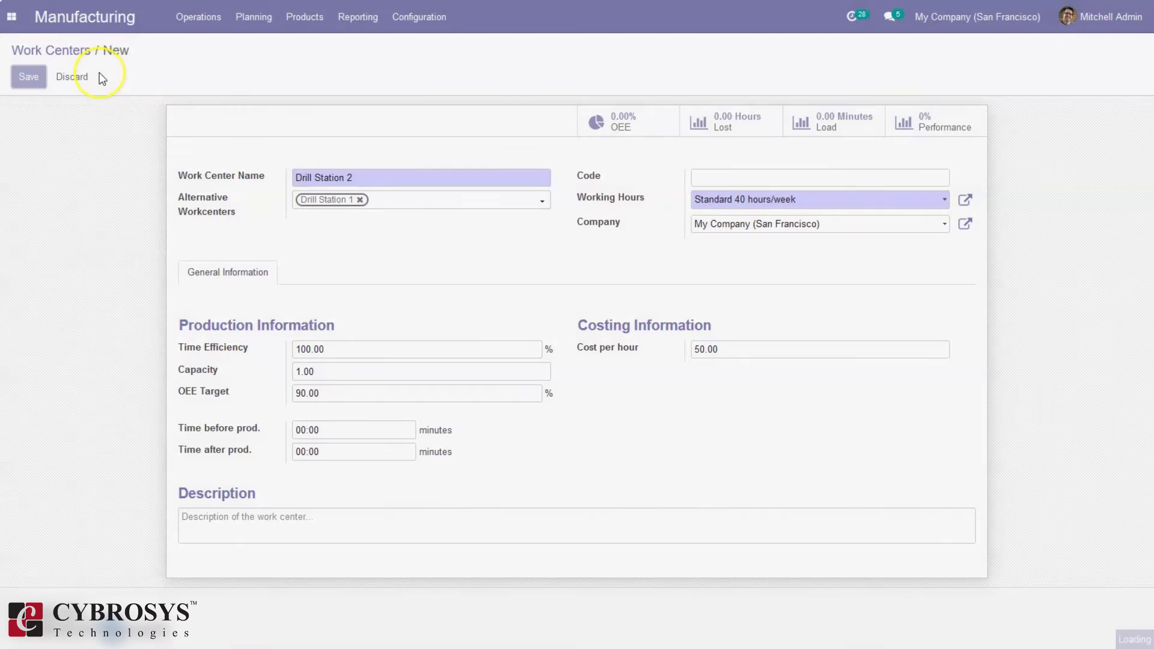
click(101, 77)
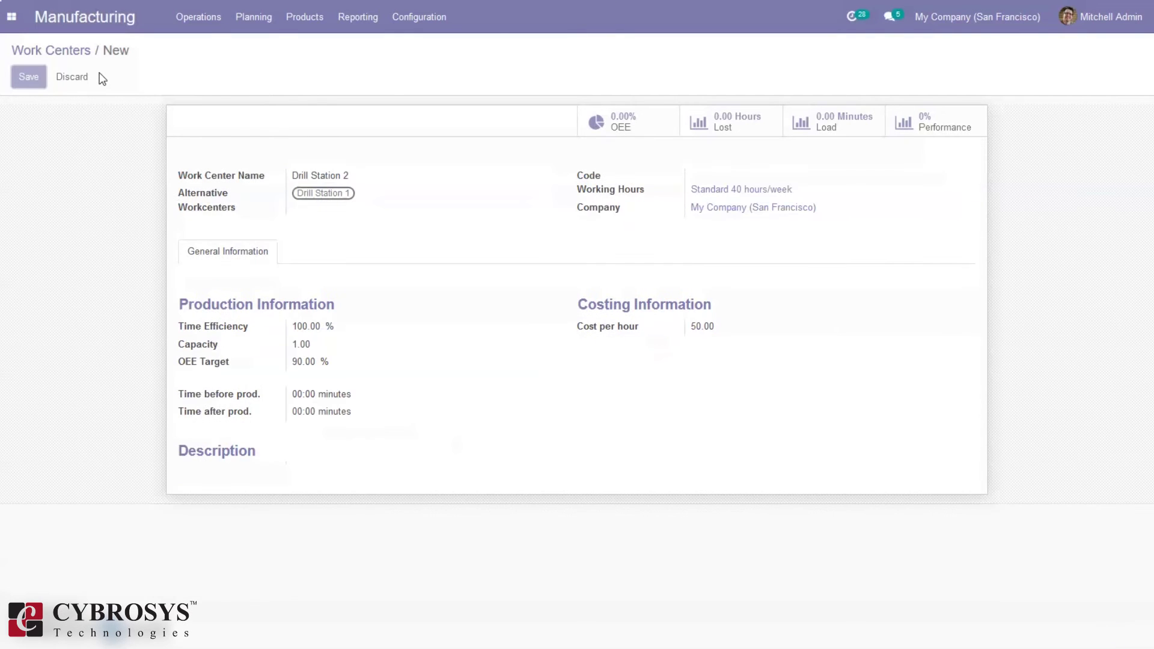
click(235, 123)
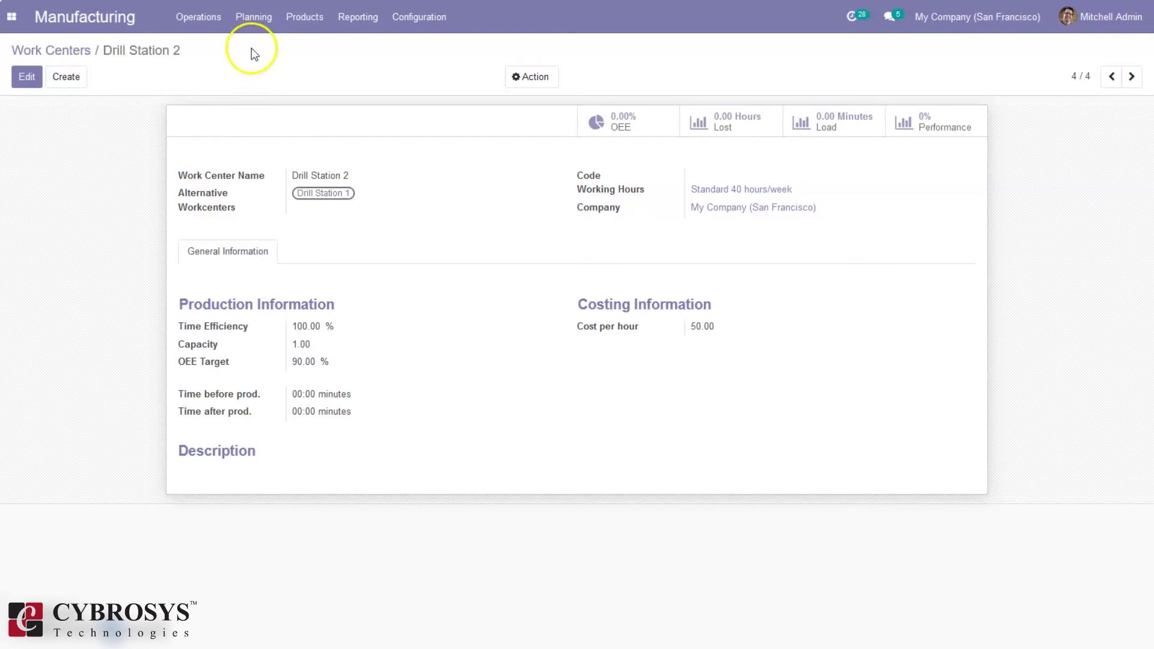
- Open the configured manufacturing operations and review their assigned work centers and durations
click(330, 19)
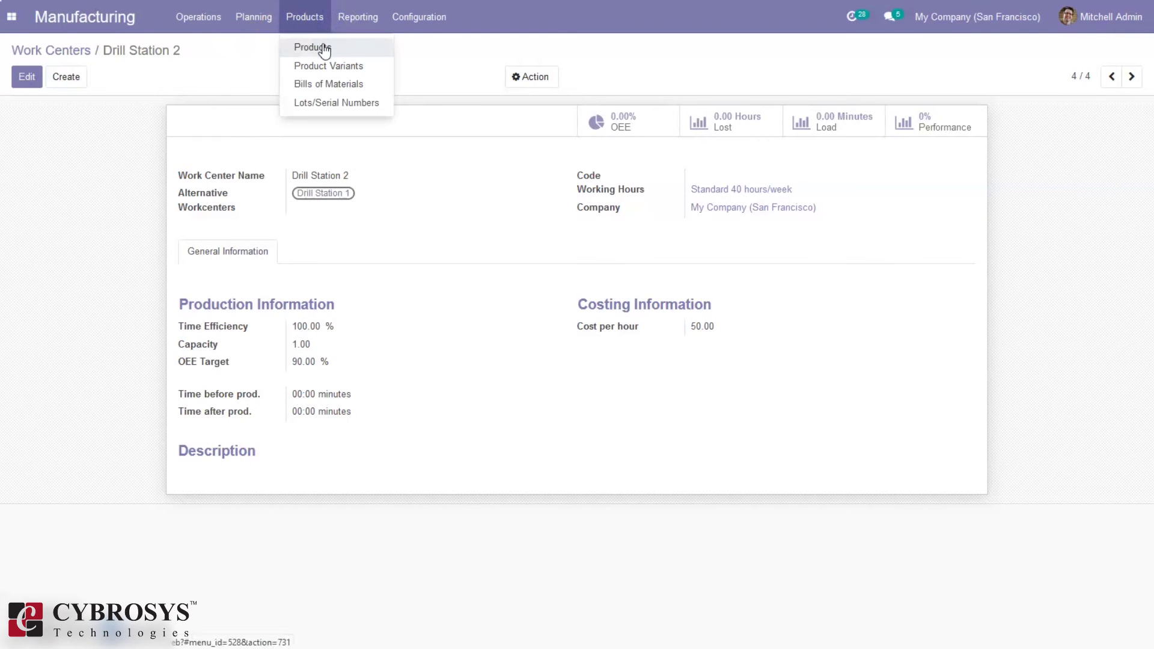
click(358, 17)
click(304, 17)
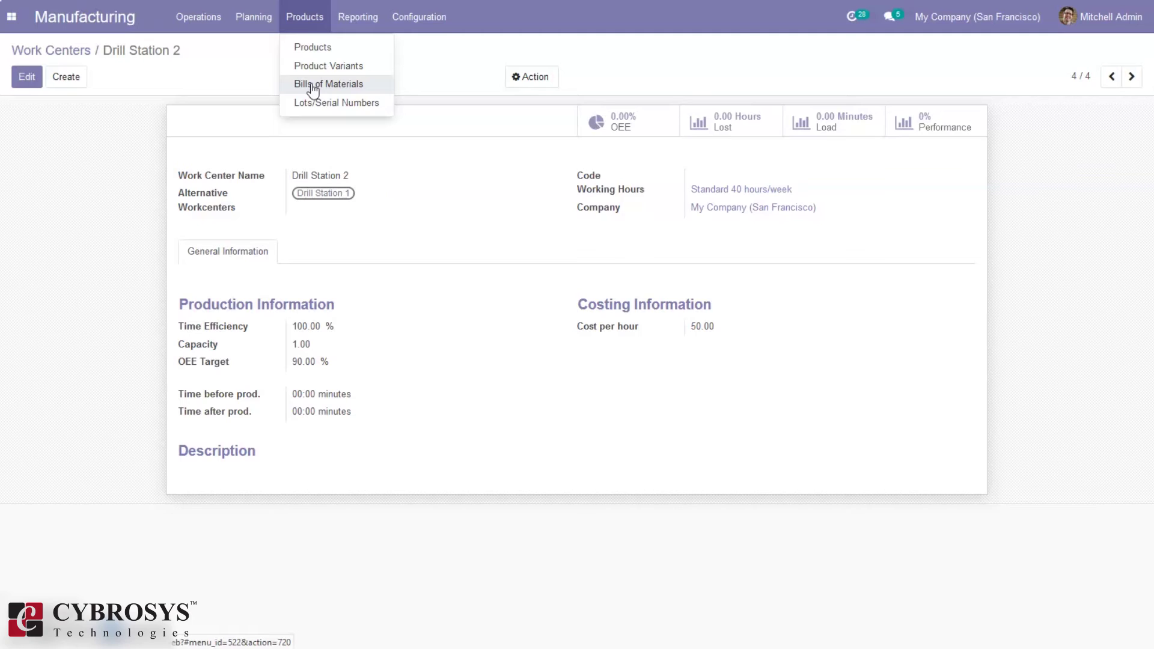
click(419, 17)
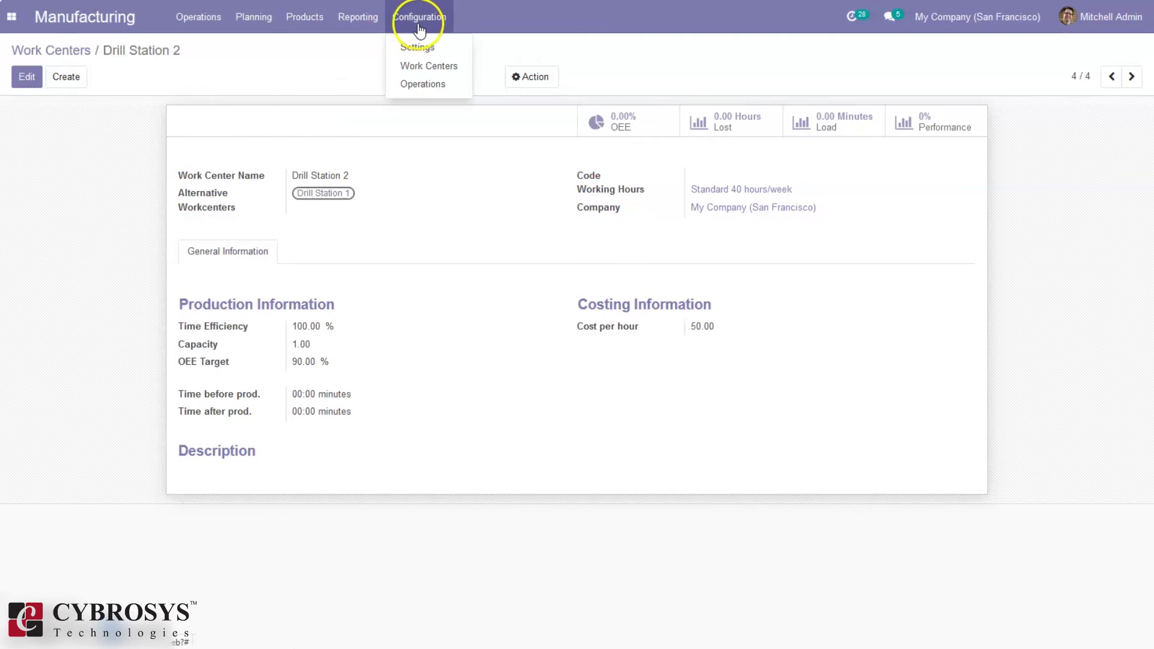
click(428, 84)
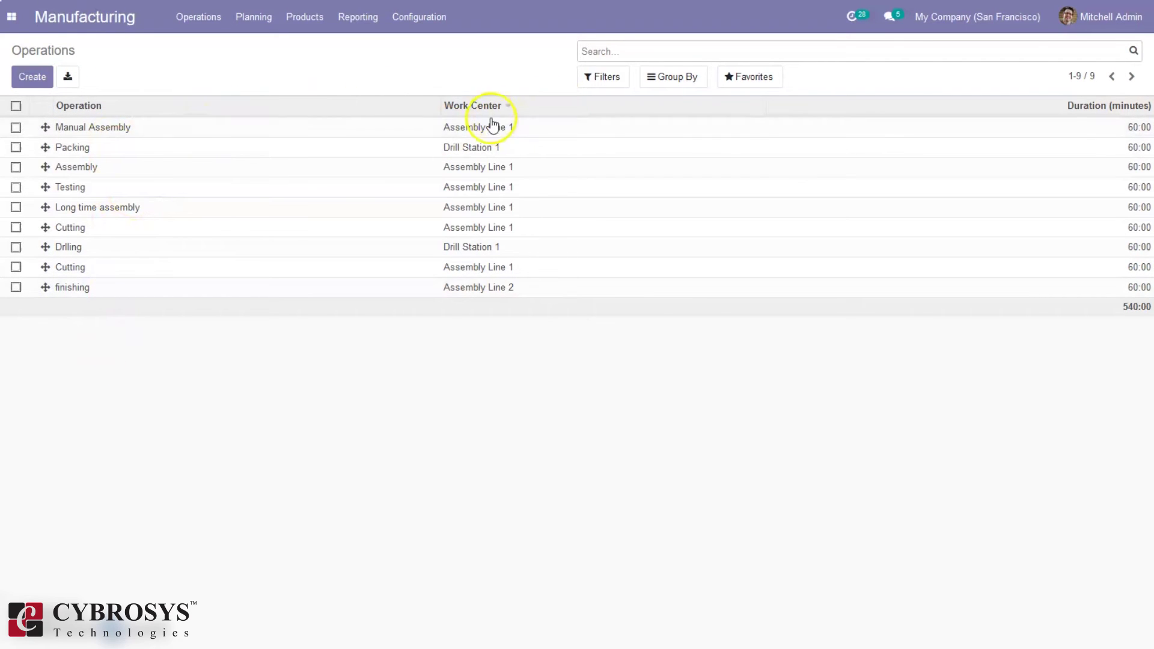
- Create a new manufacturing order for the product [FURN_7023] Wood Panel
click(204, 28)
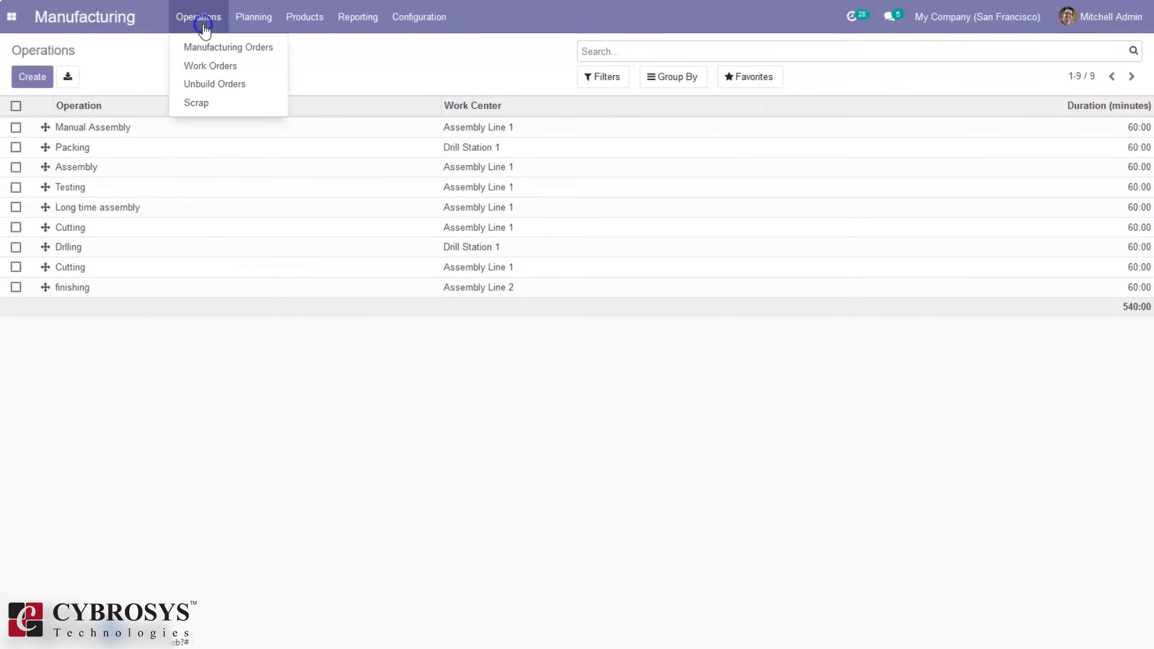
click(221, 53)
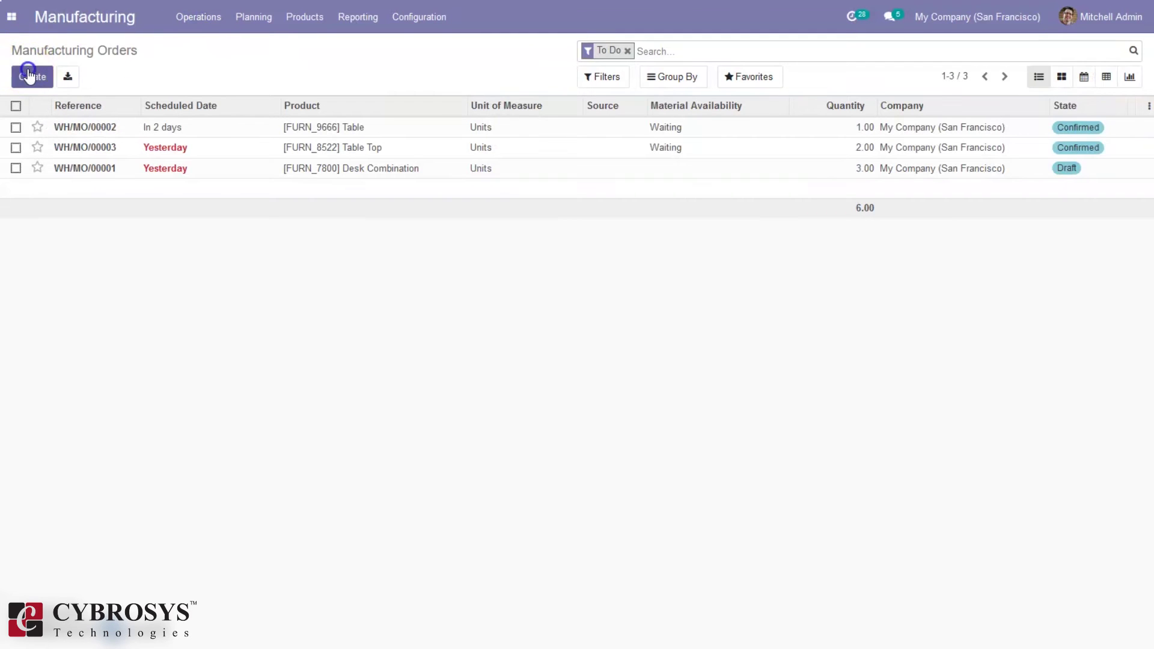
click(33, 76)
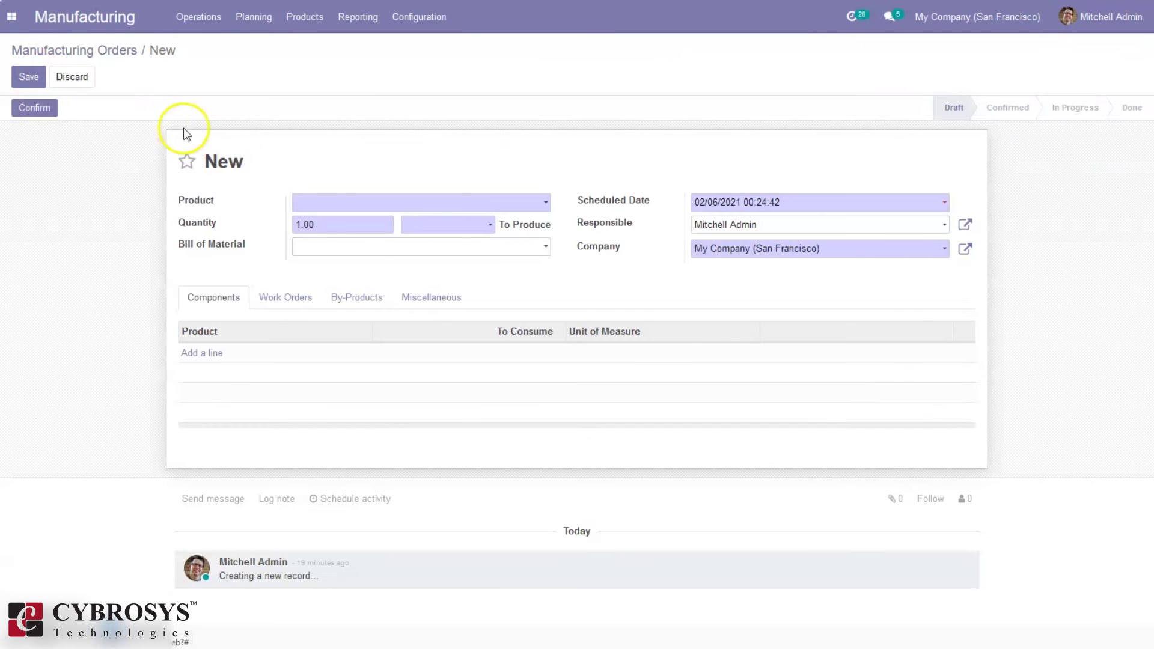
click(319, 204)
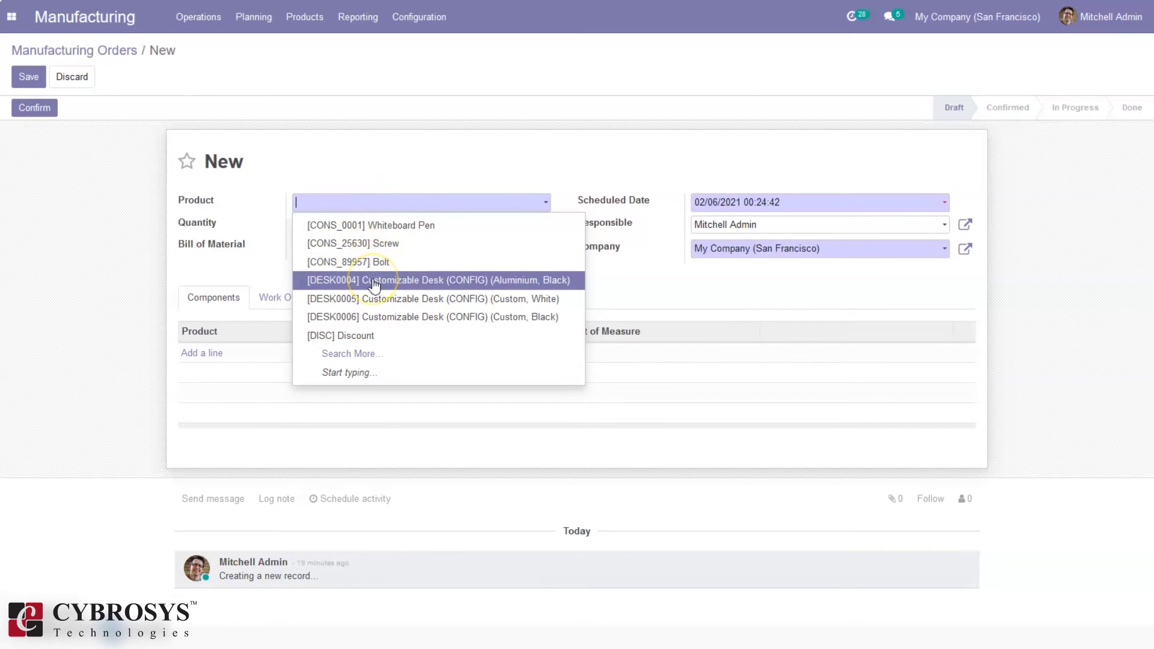
text(woo)
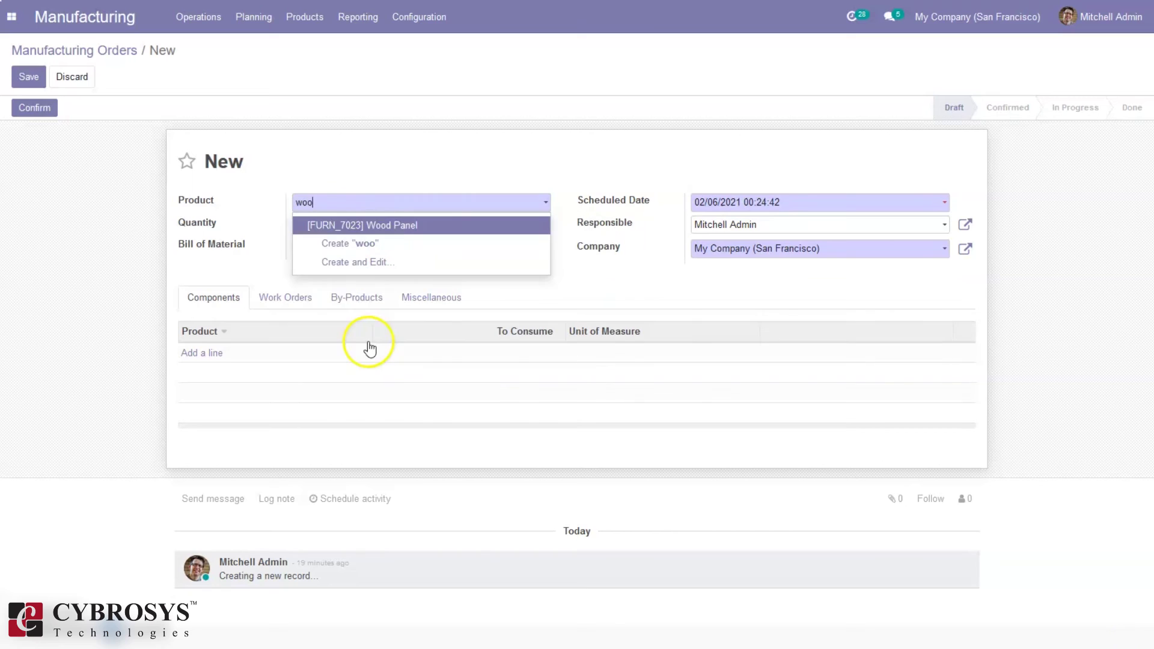
click(401, 226)
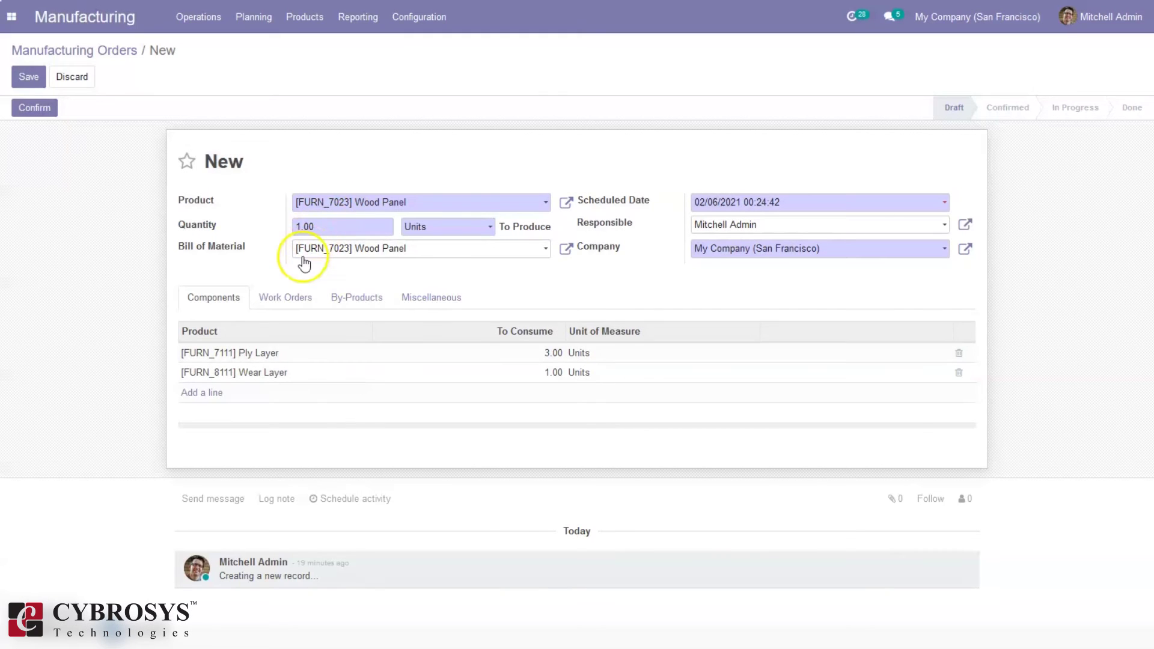
- Add a work order line to the manufacturing order with operation Cutting and work center Drill Station 2
click(312, 303)
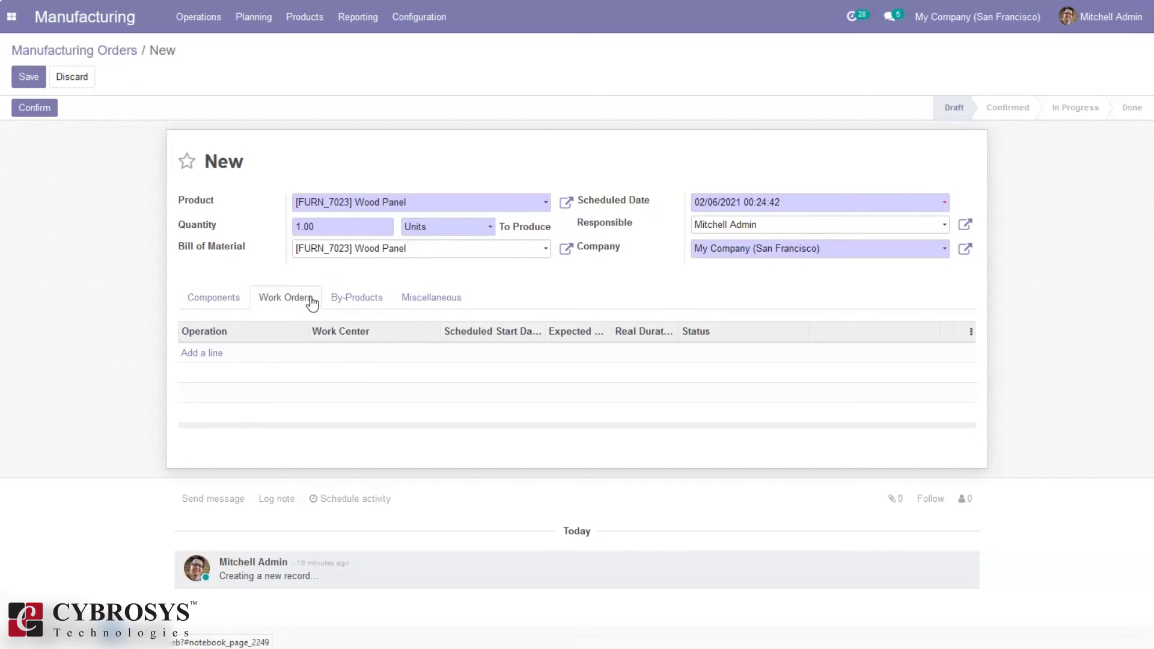
click(216, 357)
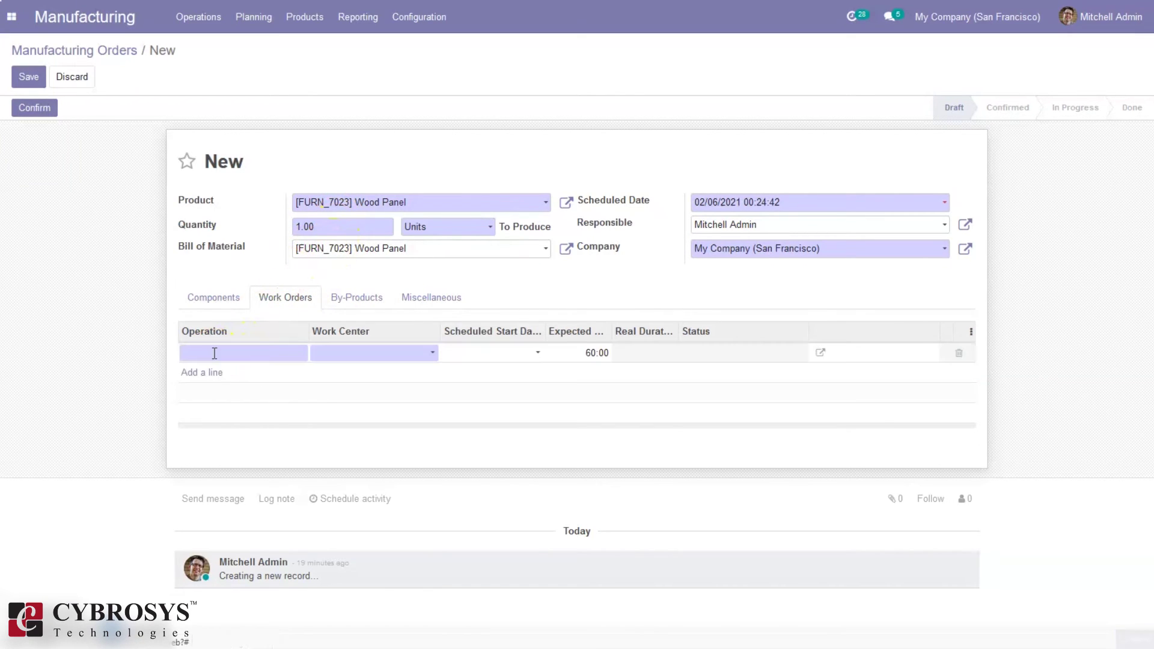
click(248, 352)
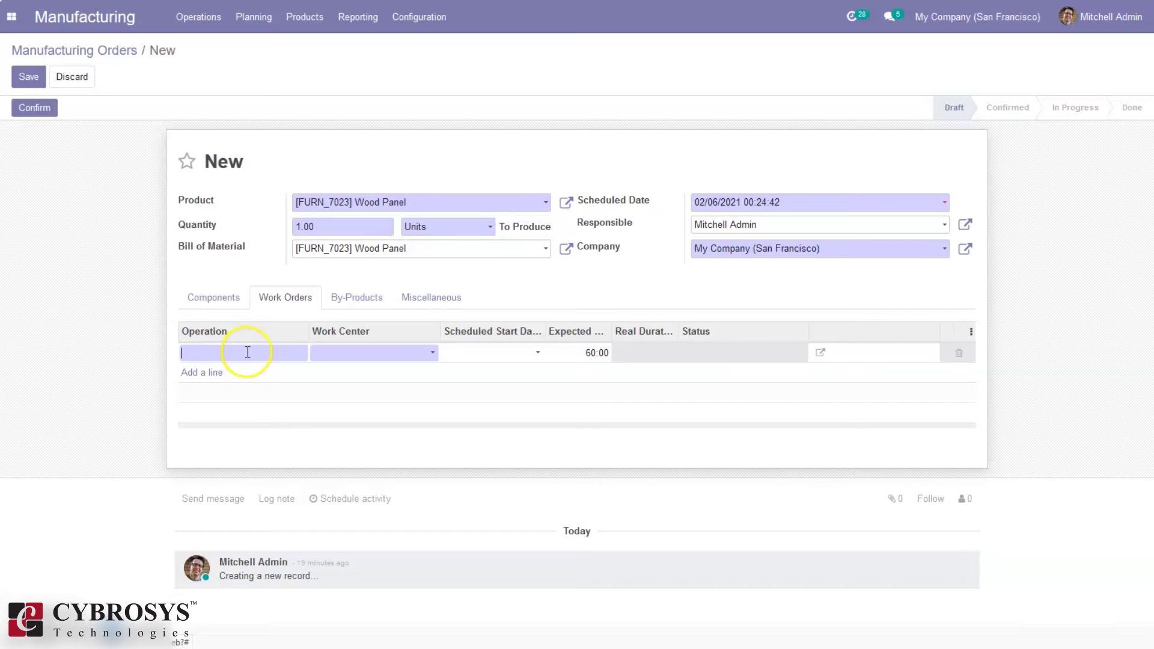
text(Cutting)
click(336, 347)
click(409, 353)
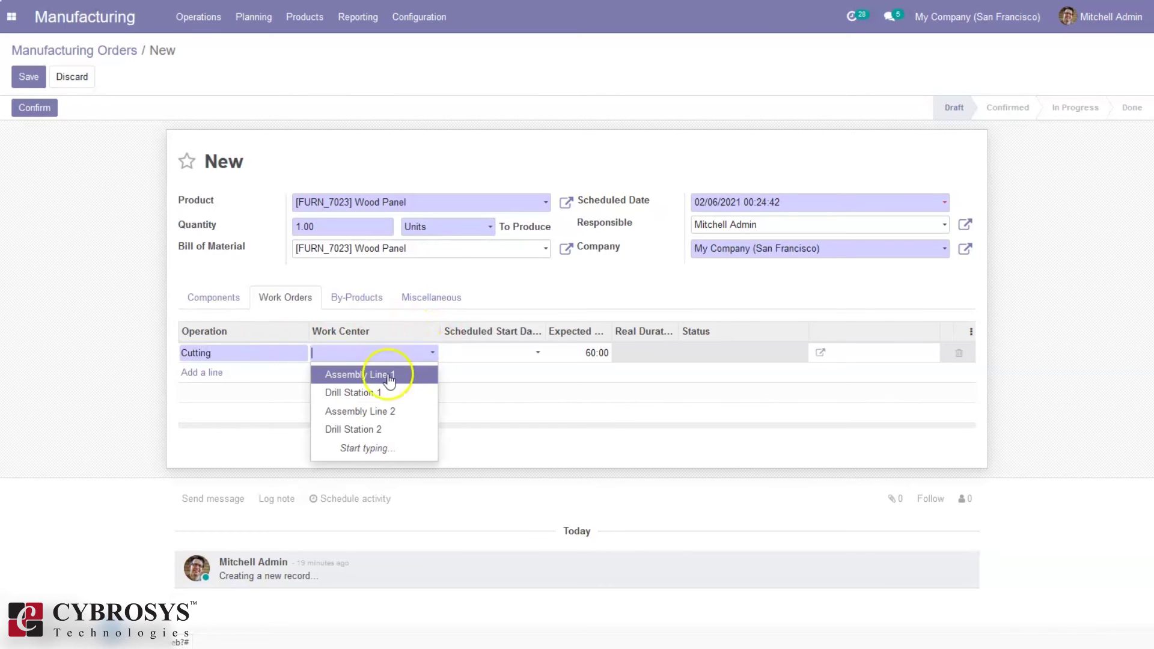
click(346, 429)
click(512, 357)
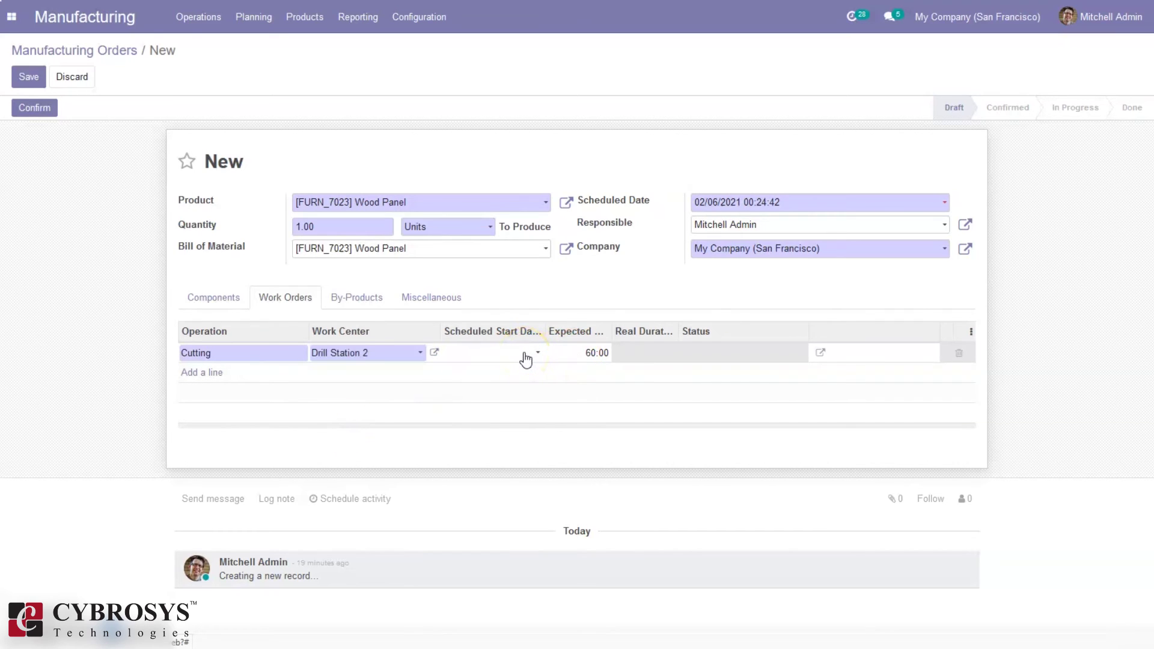
click(588, 352)
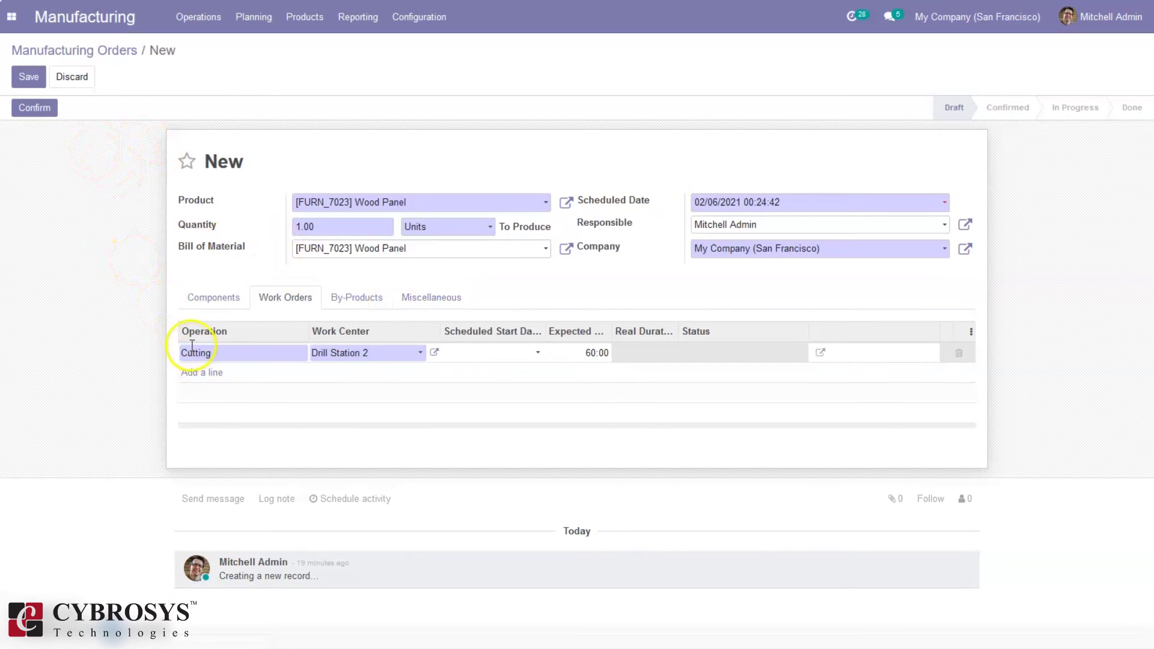
- Save and confirm the Wood Panel manufacturing order
click(32, 81)
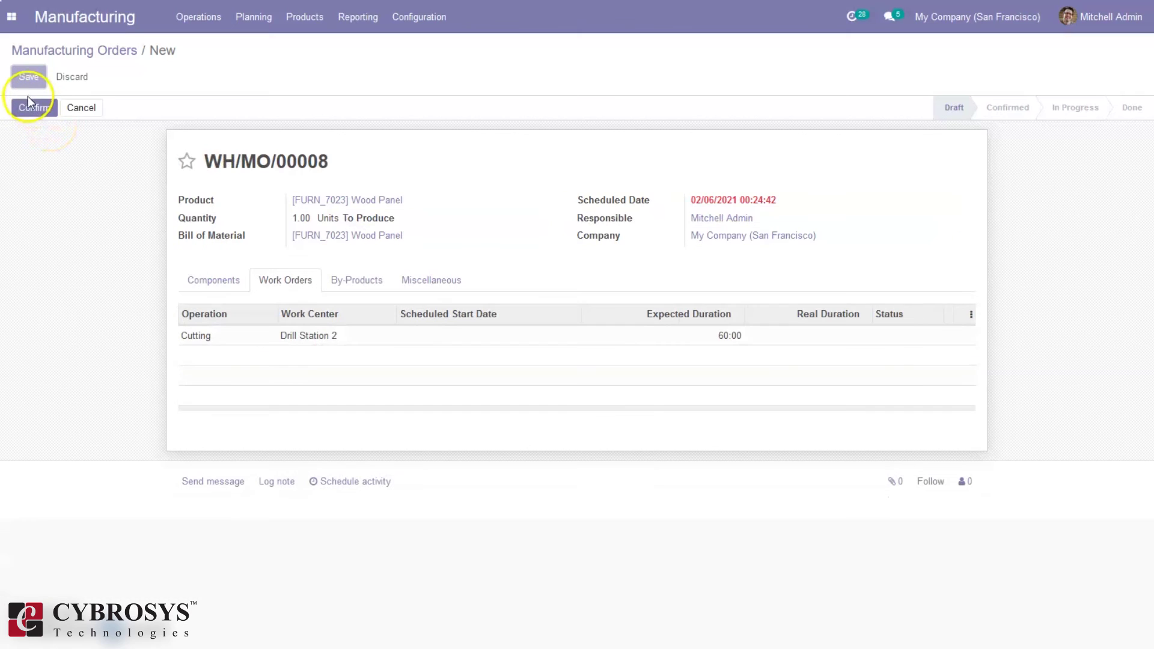
click(34, 108)
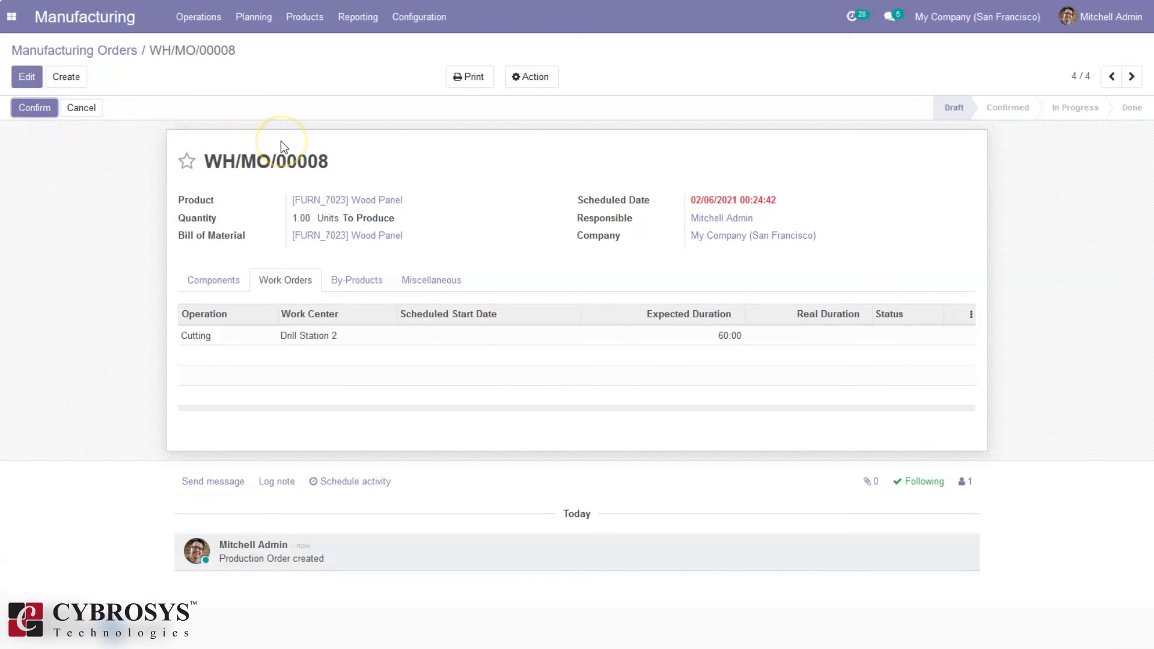
click(33, 109)
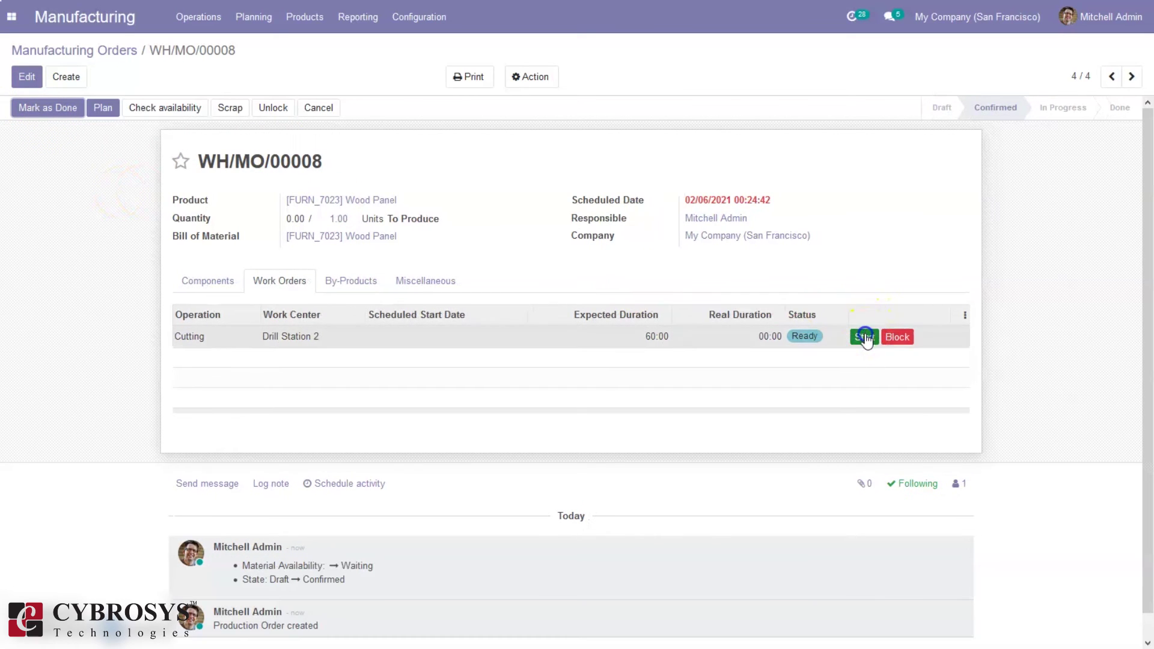
- Start and finish the Cutting work order, and mark the Wood Panel manufacturing order as done
click(865, 338)
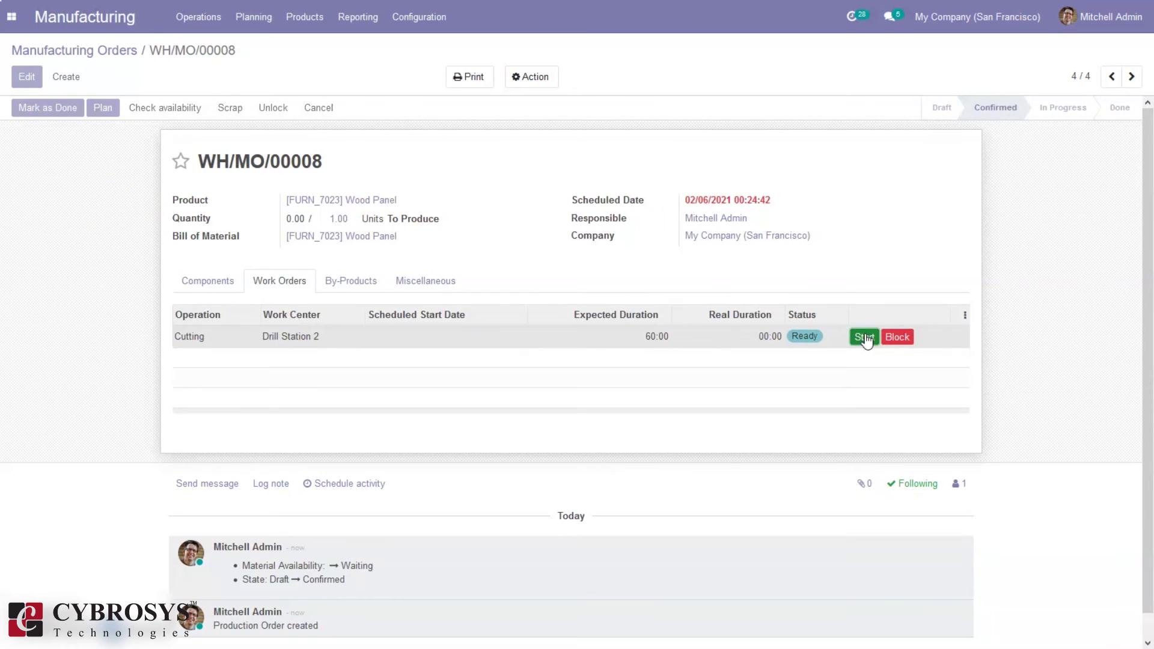
click(864, 338)
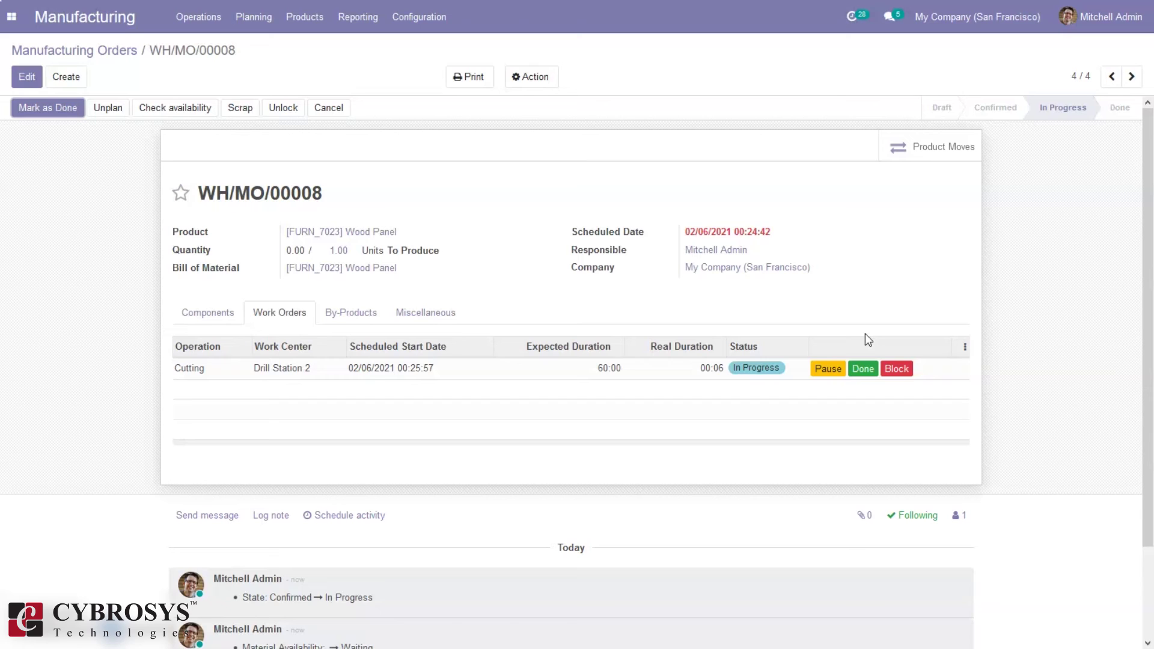
click(863, 369)
click(867, 370)
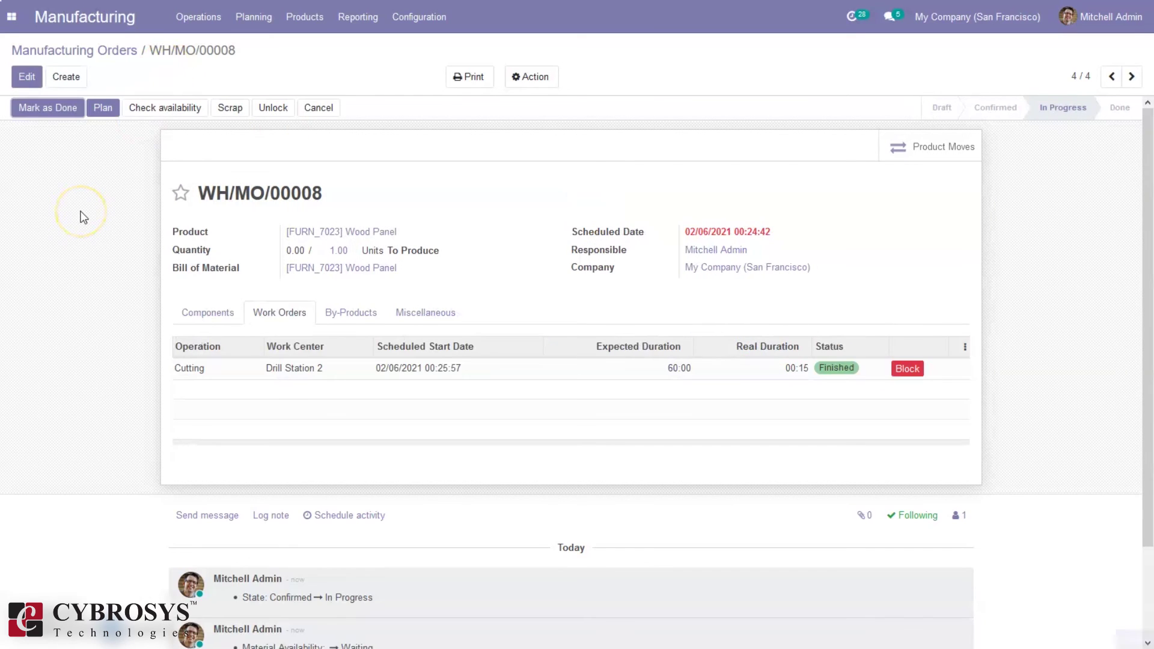
click(59, 104)
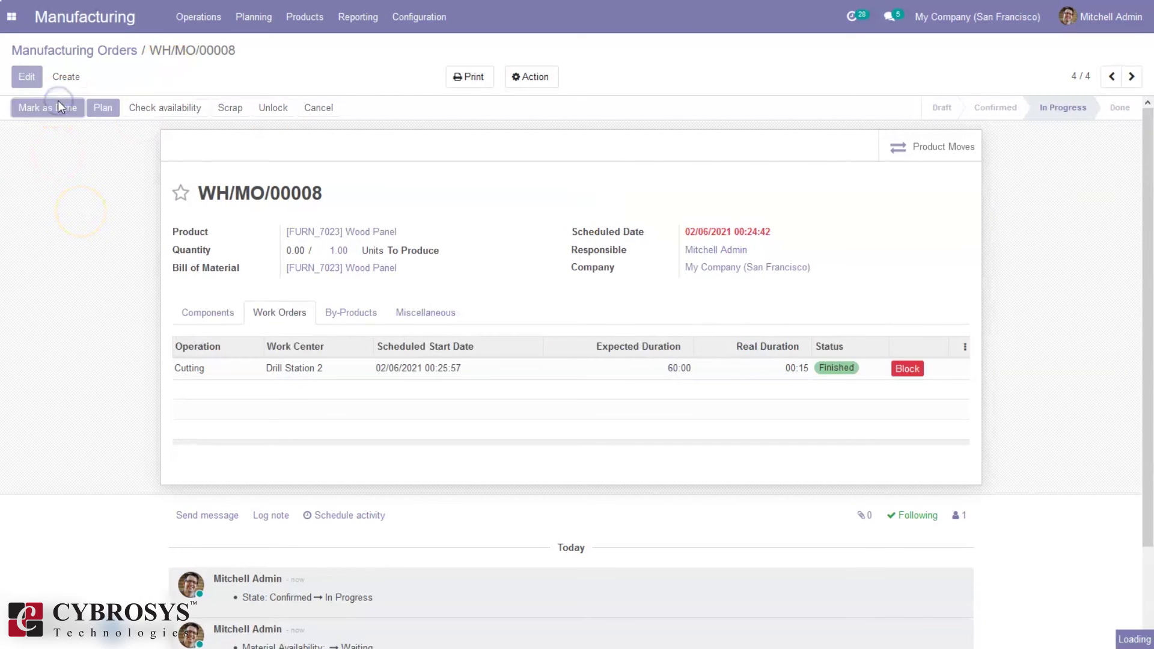
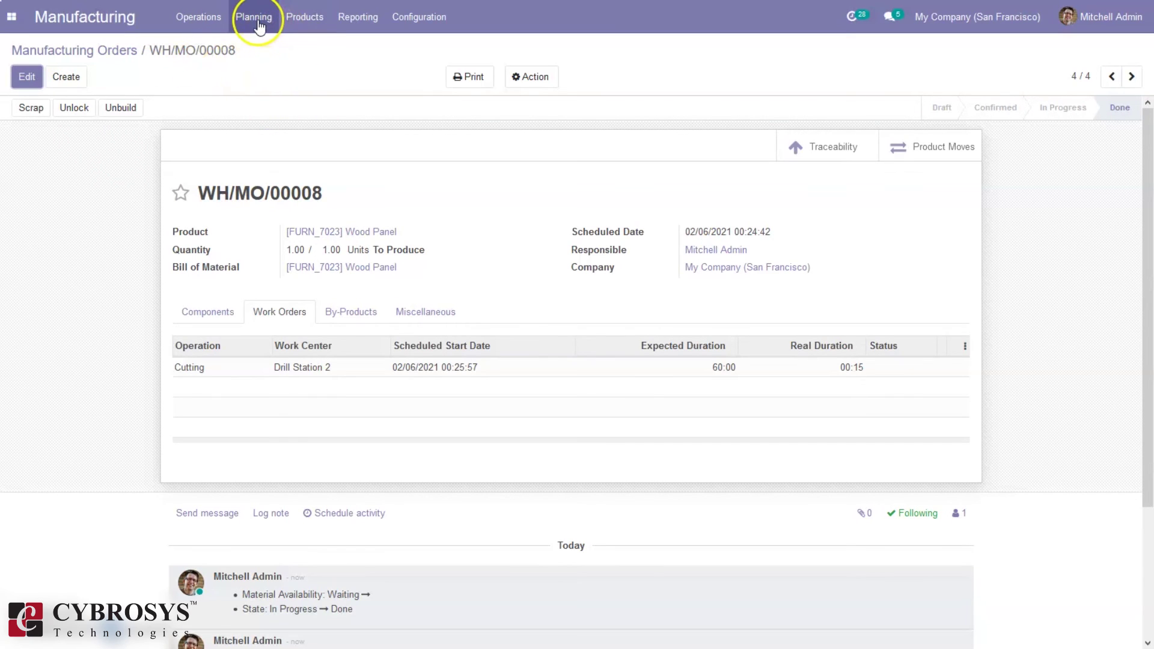
- Review the list of open work orders, and open the Drill Station 2 work center record
click(217, 15)
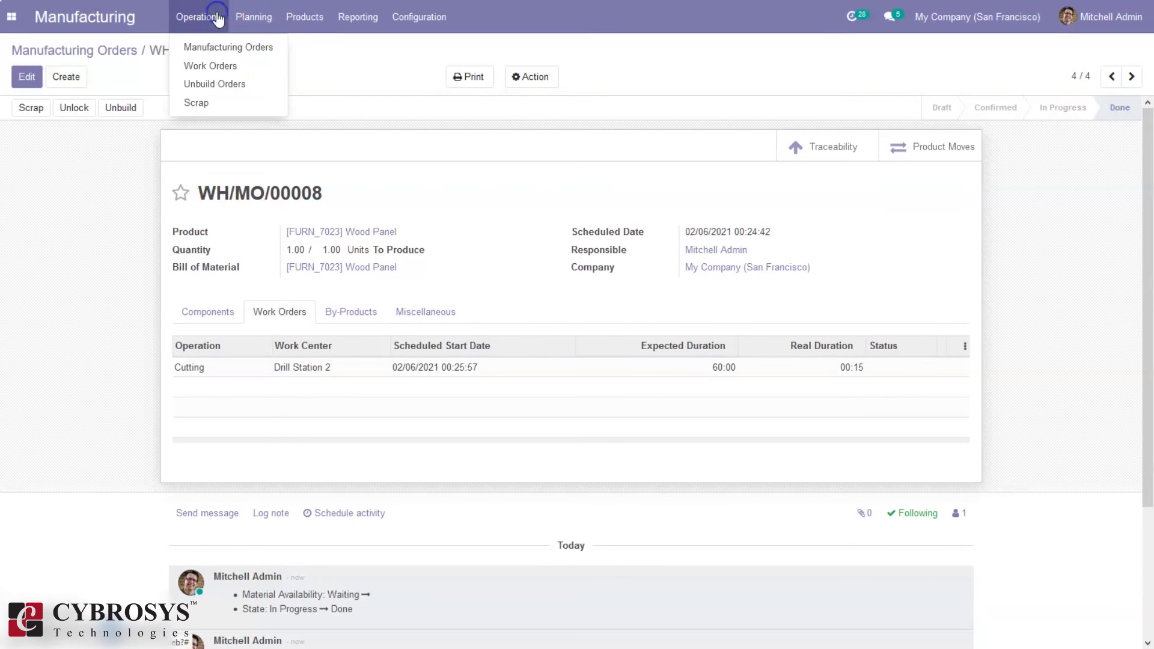
click(229, 70)
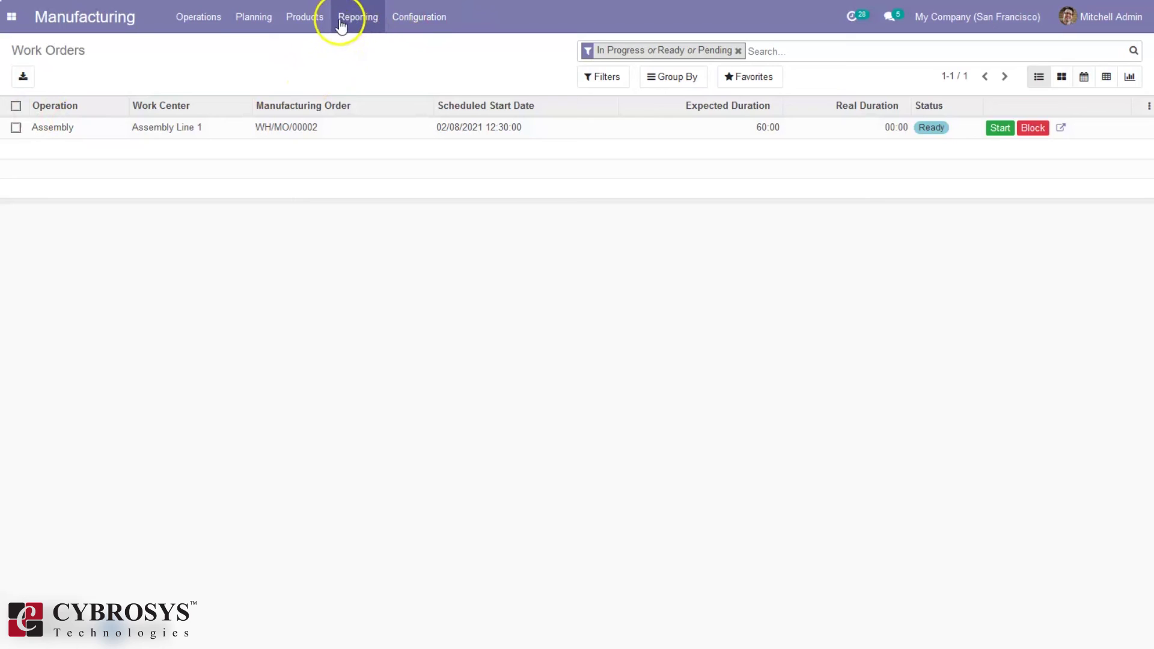
click(419, 17)
click(439, 64)
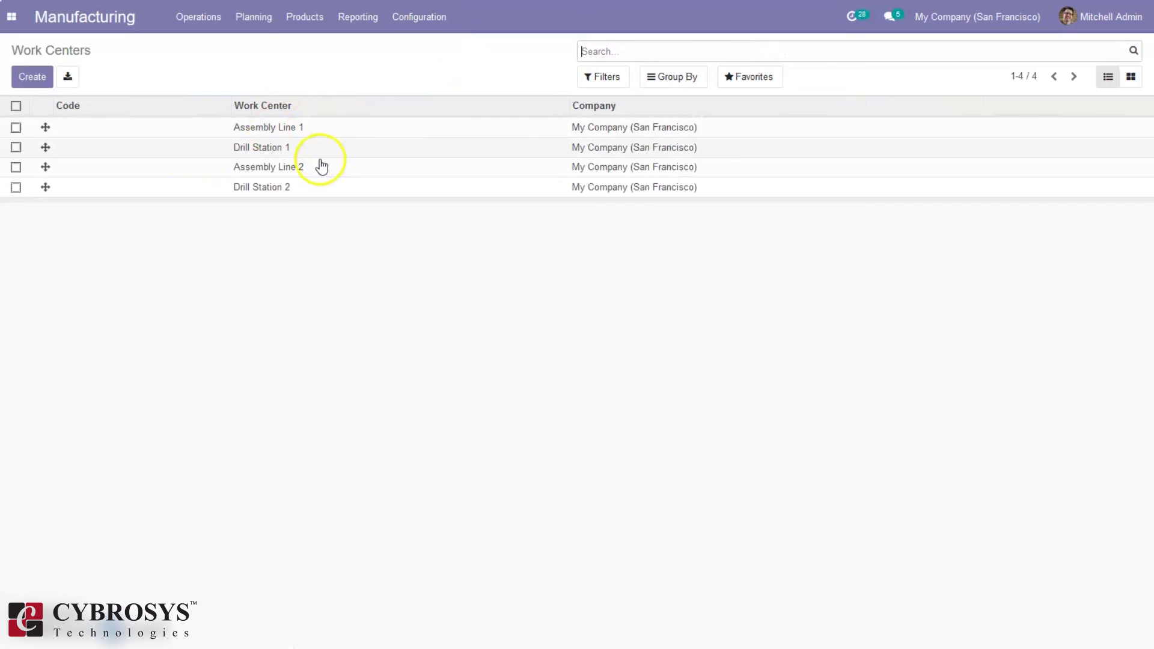
click(298, 185)
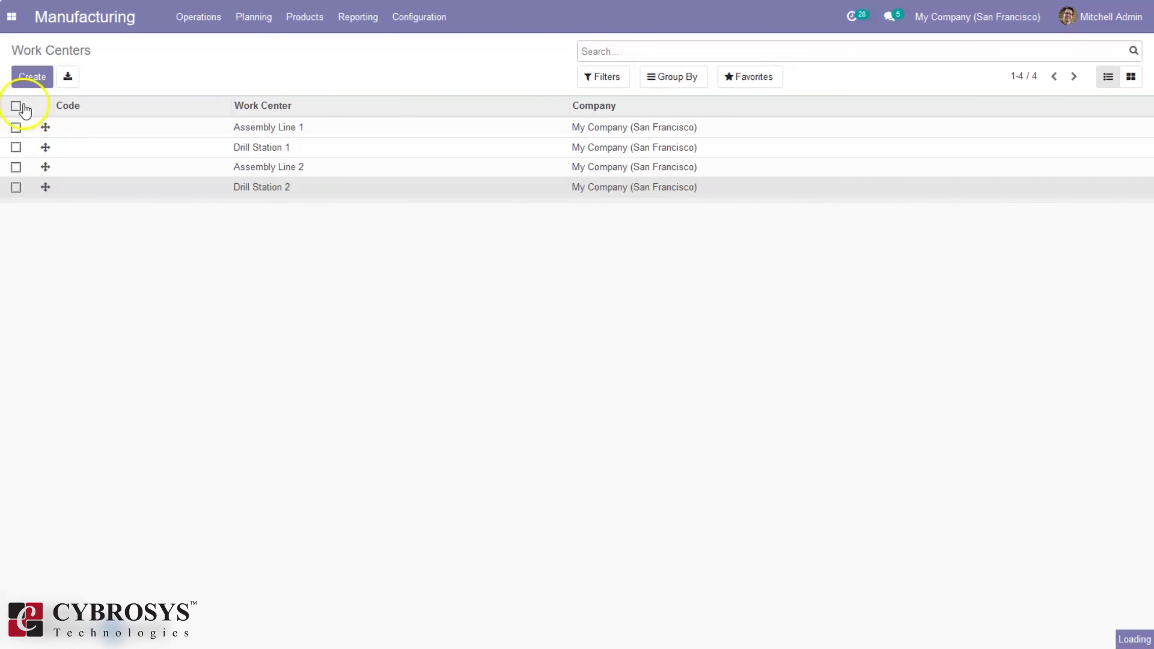
click(95, 83)
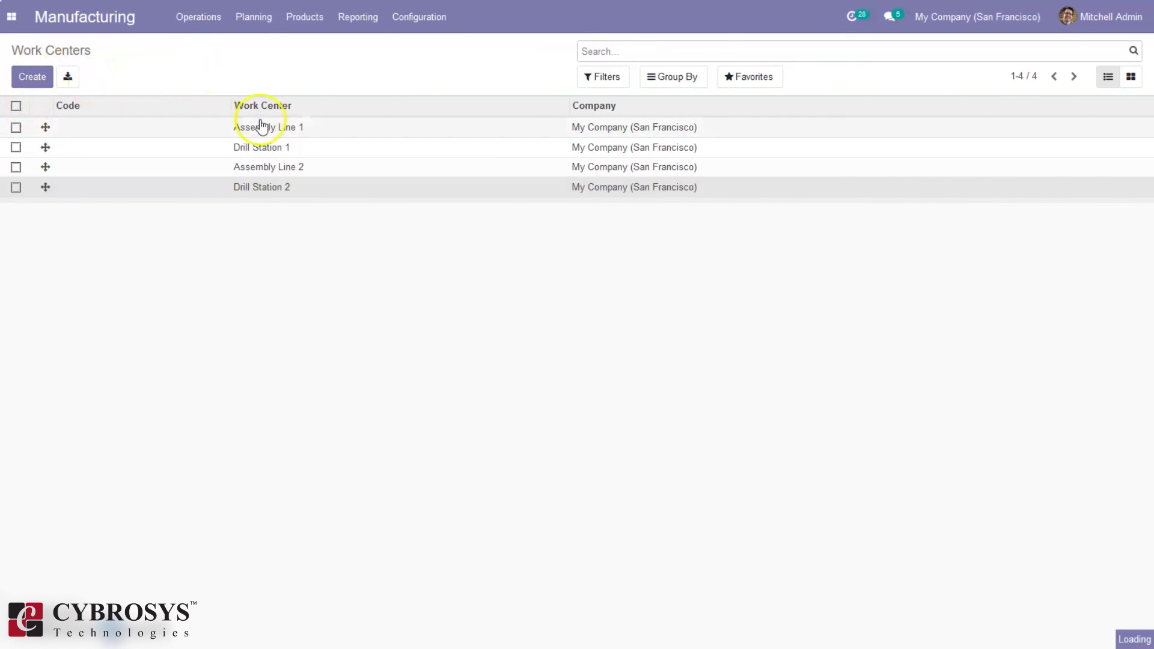
click(27, 77)
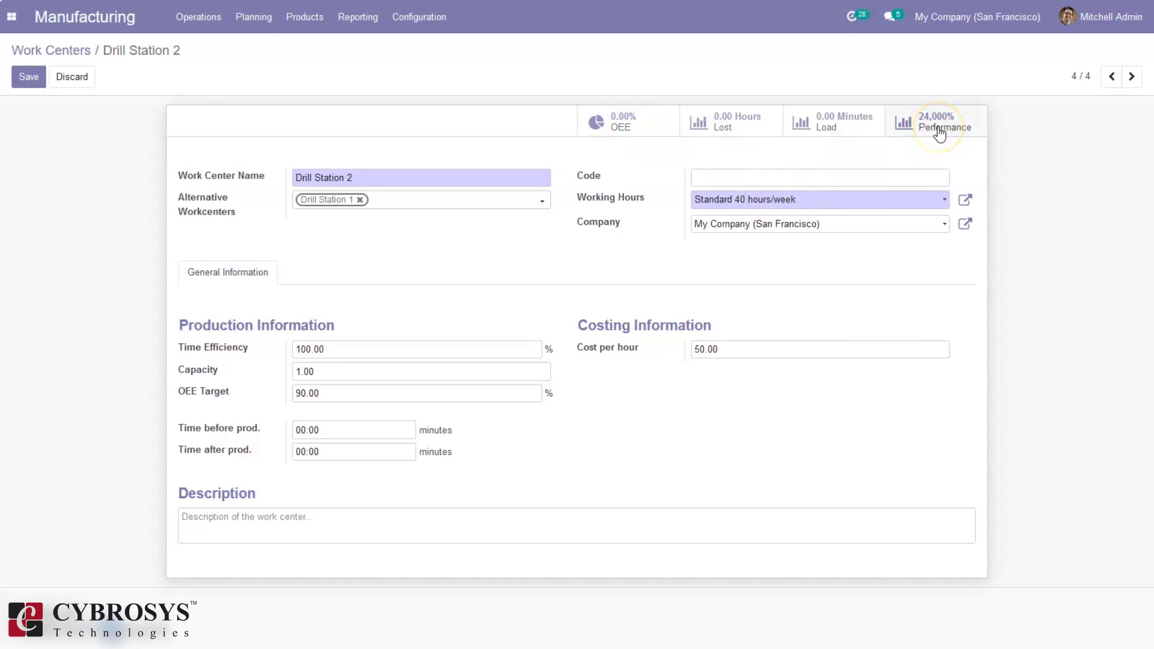
- Examine Drill Station 2's Overall Equipment Effectiveness as a chart and as a list, and return to the work centers overview
click(621, 129)
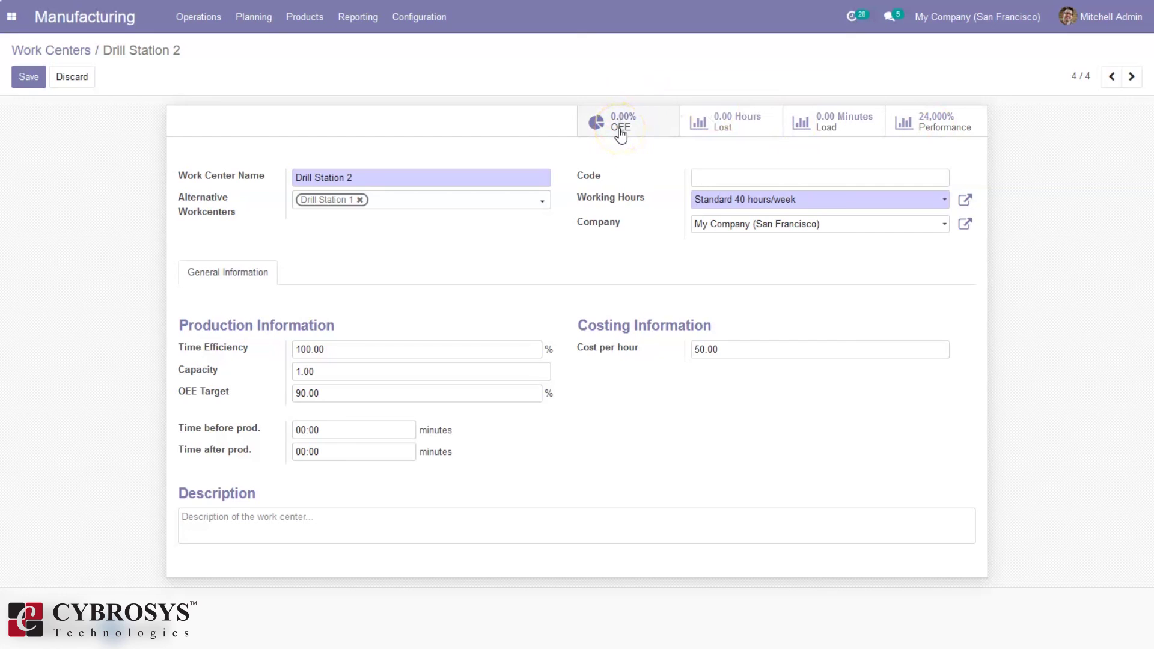
click(621, 129)
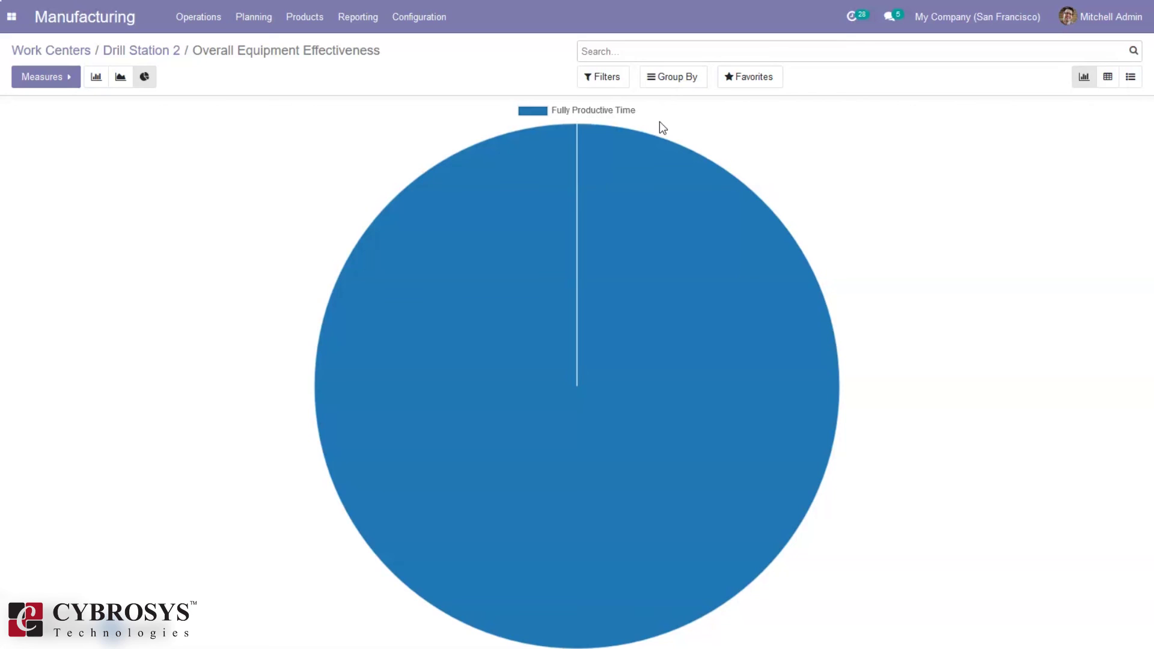
click(315, 151)
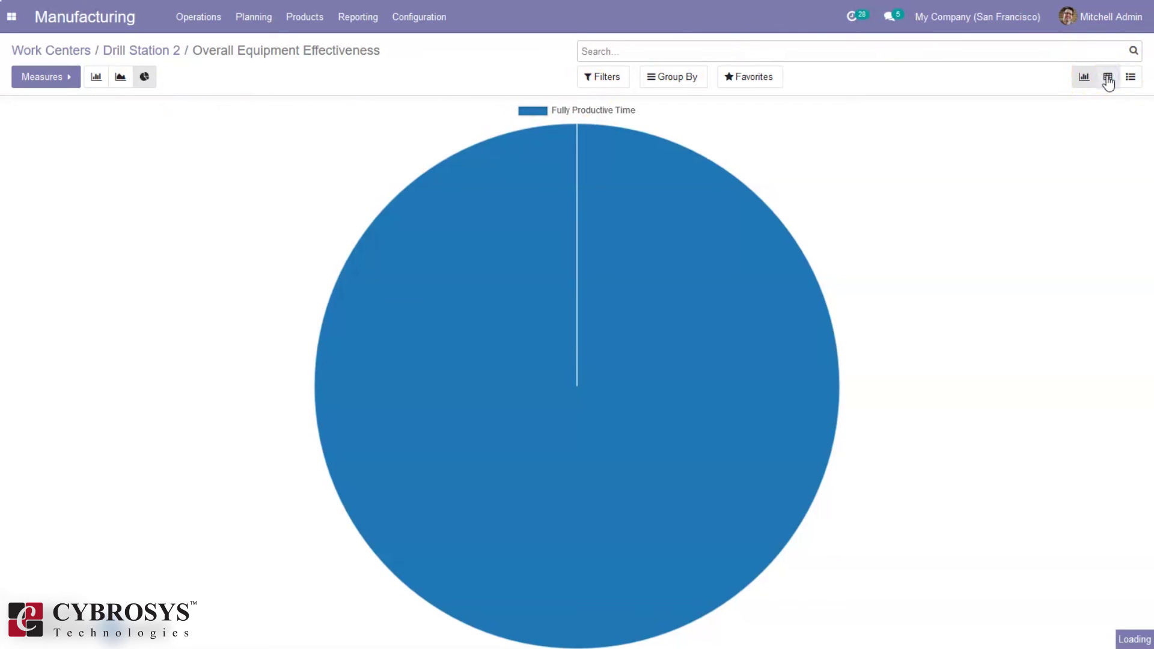
click(1131, 78)
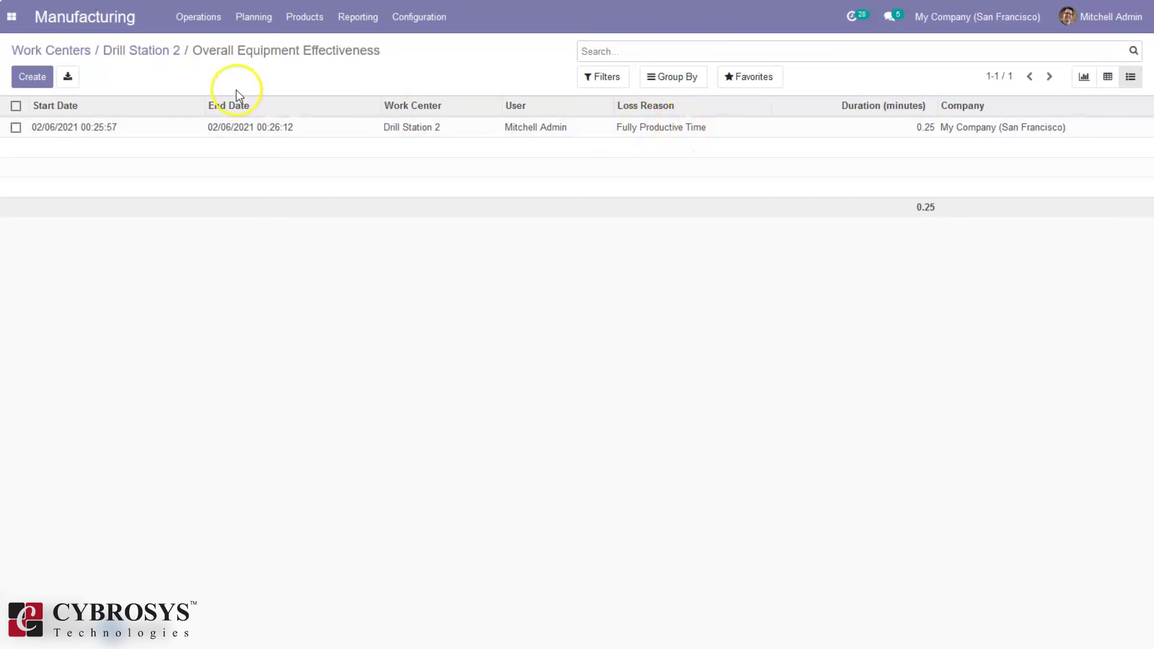
click(135, 52)
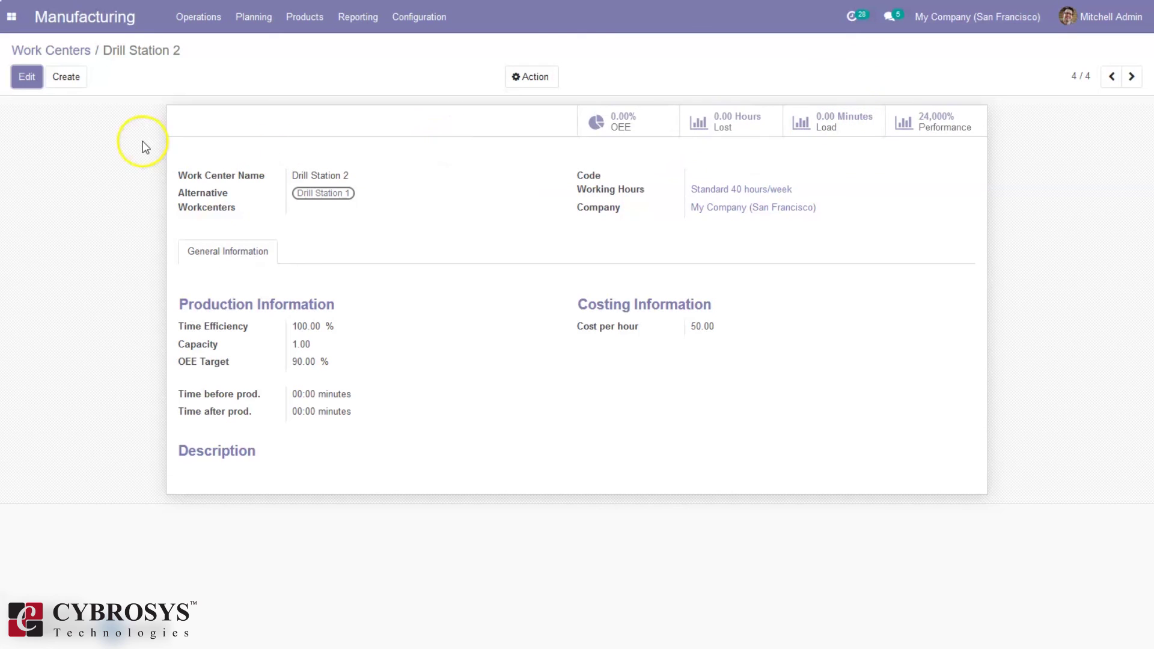
click(43, 56)
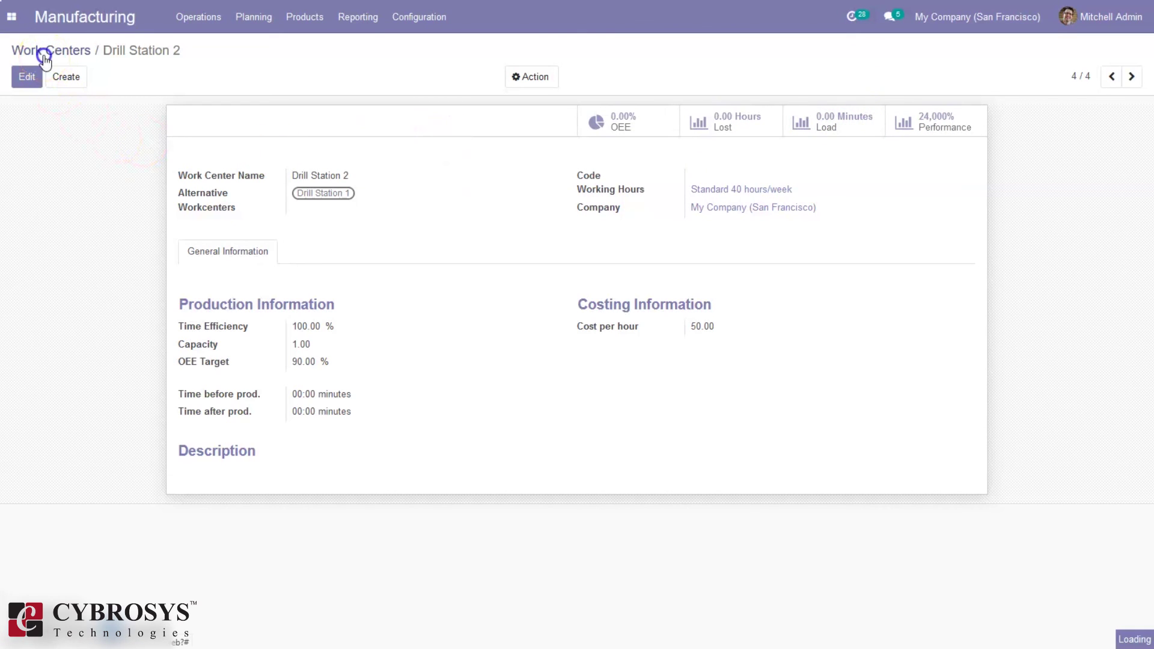